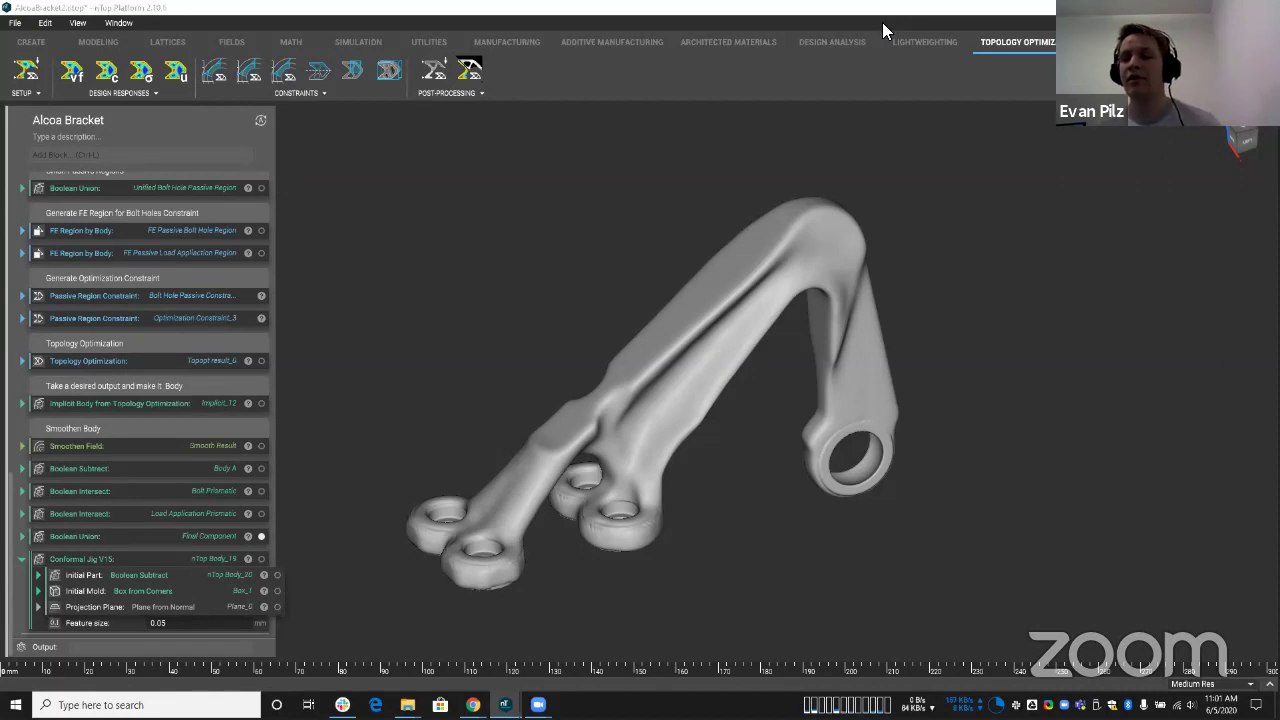
scroll(756, 394, up, 2)
right_drag(729, 387, 795, 393)
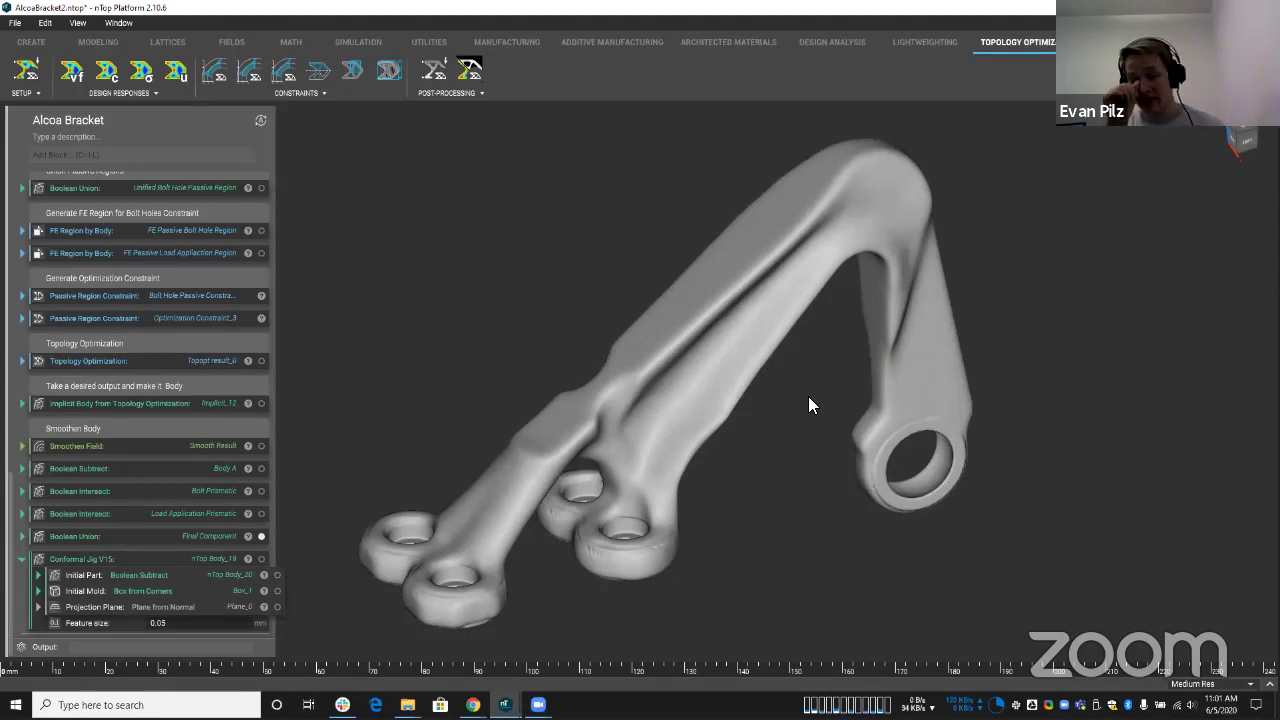
right_drag(809, 398, 682, 369)
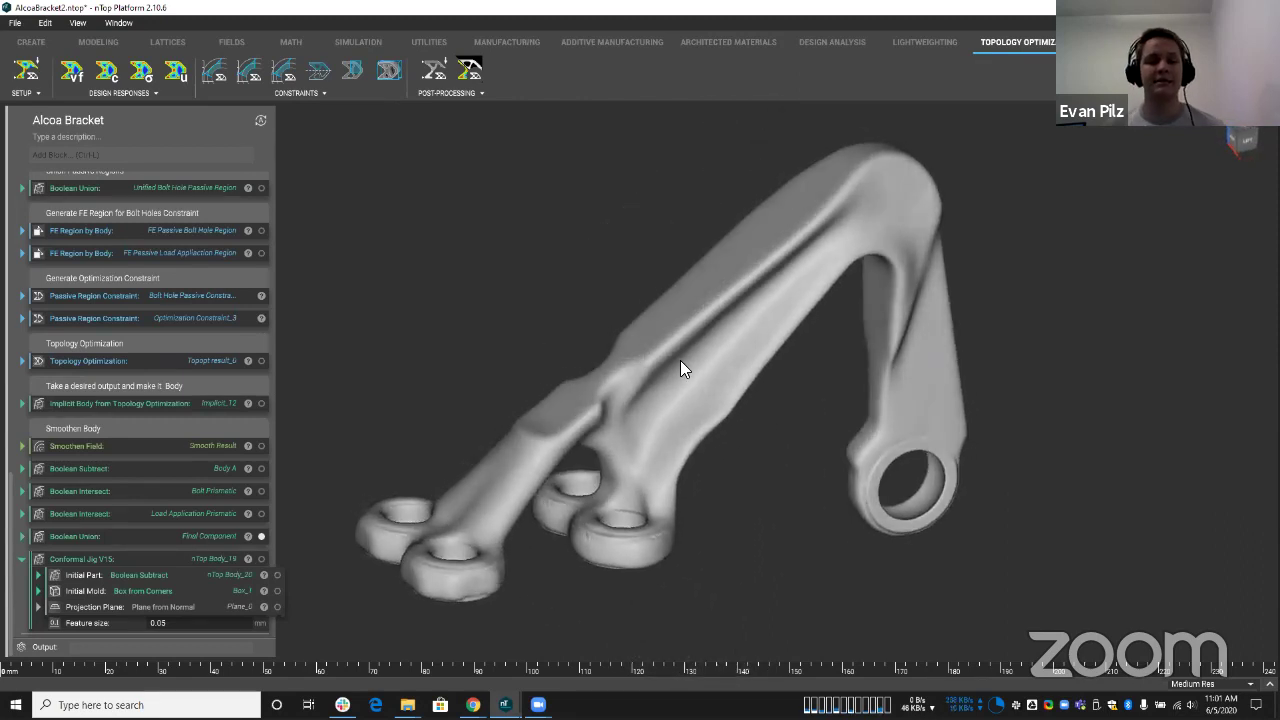
right_drag(789, 457, 767, 436)
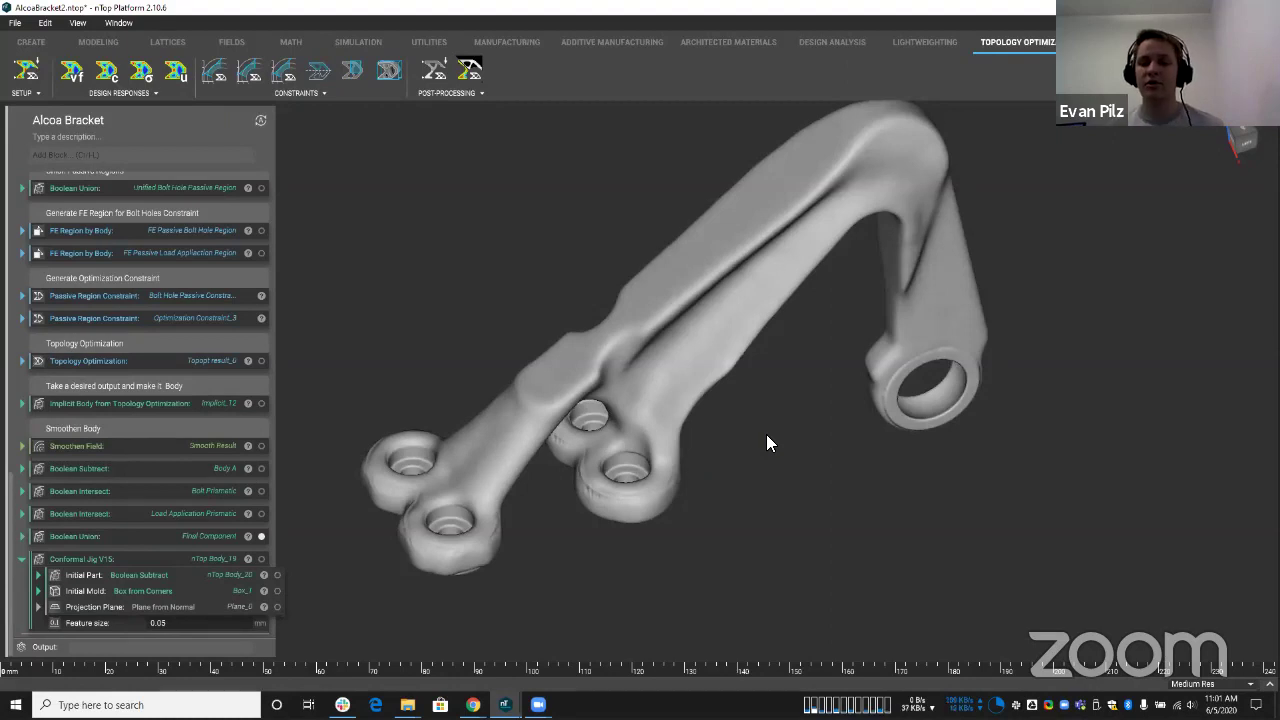
mouse_move(766, 434)
right_down()
mouse_move(754, 454)
mouse_move(740, 404)
mouse_move(762, 462)
mouse_move(800, 476)
mouse_move(759, 444)
right_up()
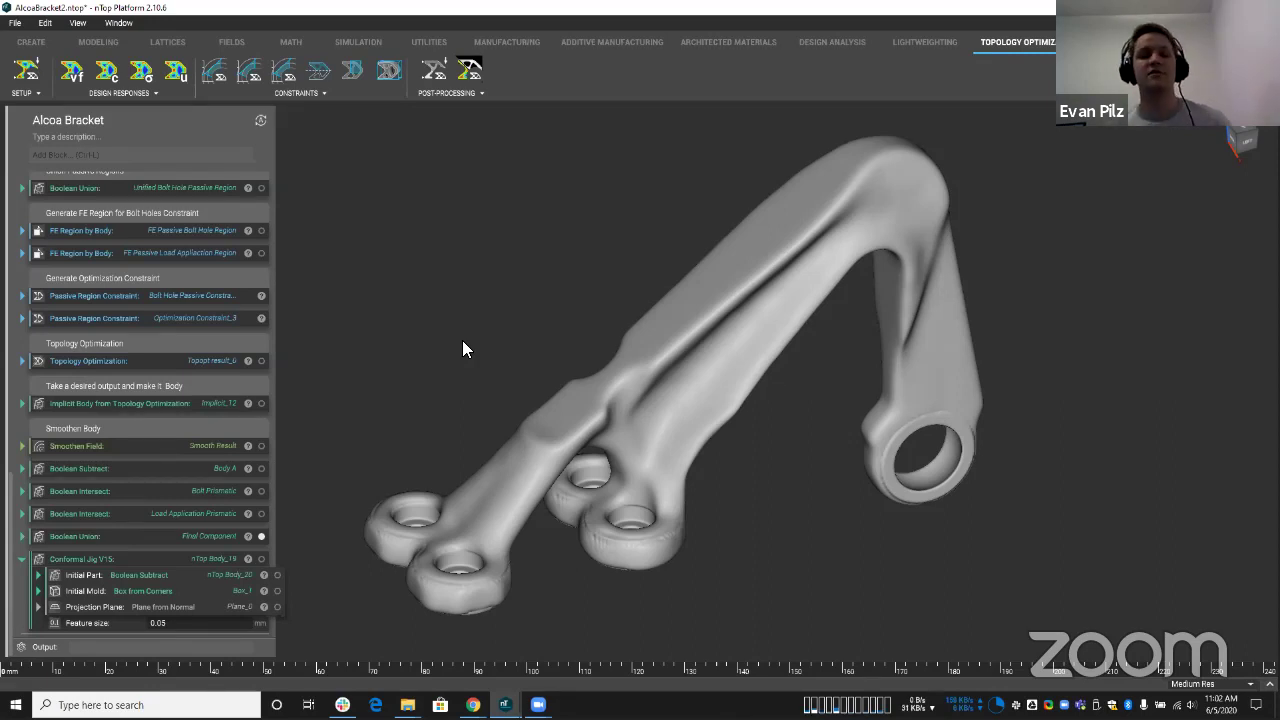
Step: Display the Conformal Jig V15 body and hide the Final Component to examine the jig's conformal cavity
click(261, 558)
right_drag(704, 358, 765, 383)
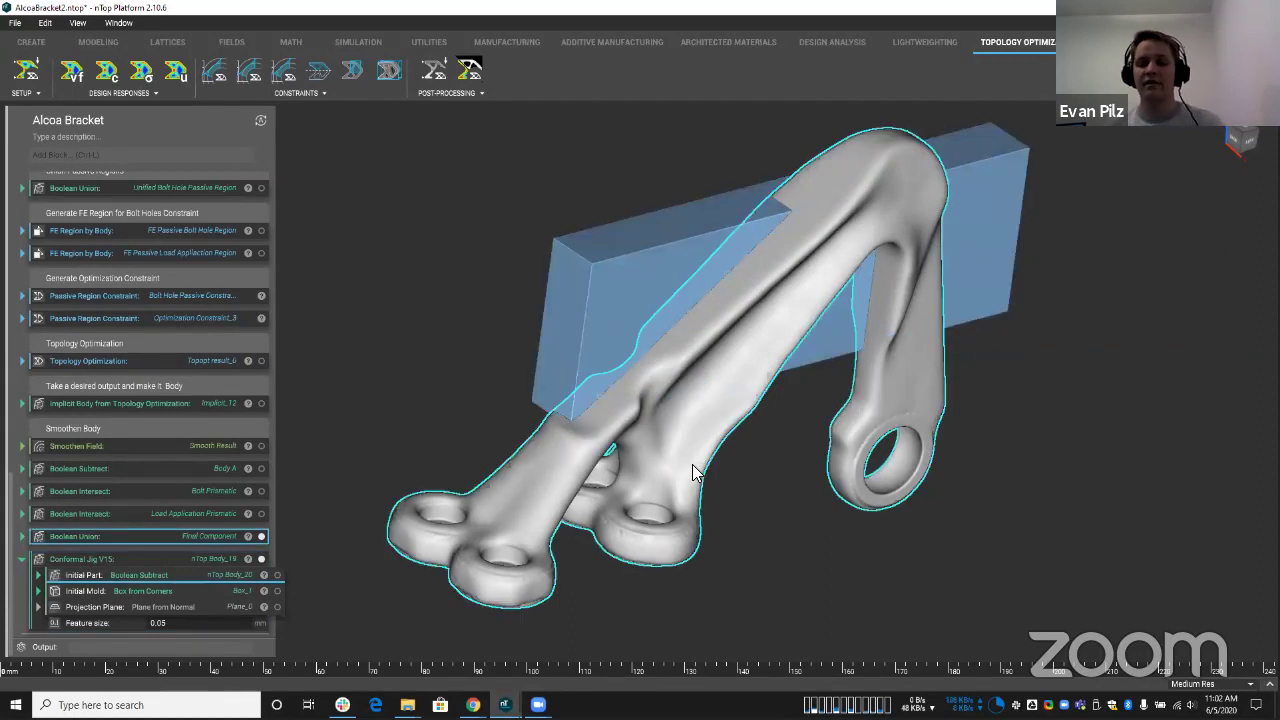
key(h)
scroll(626, 358, up, 8)
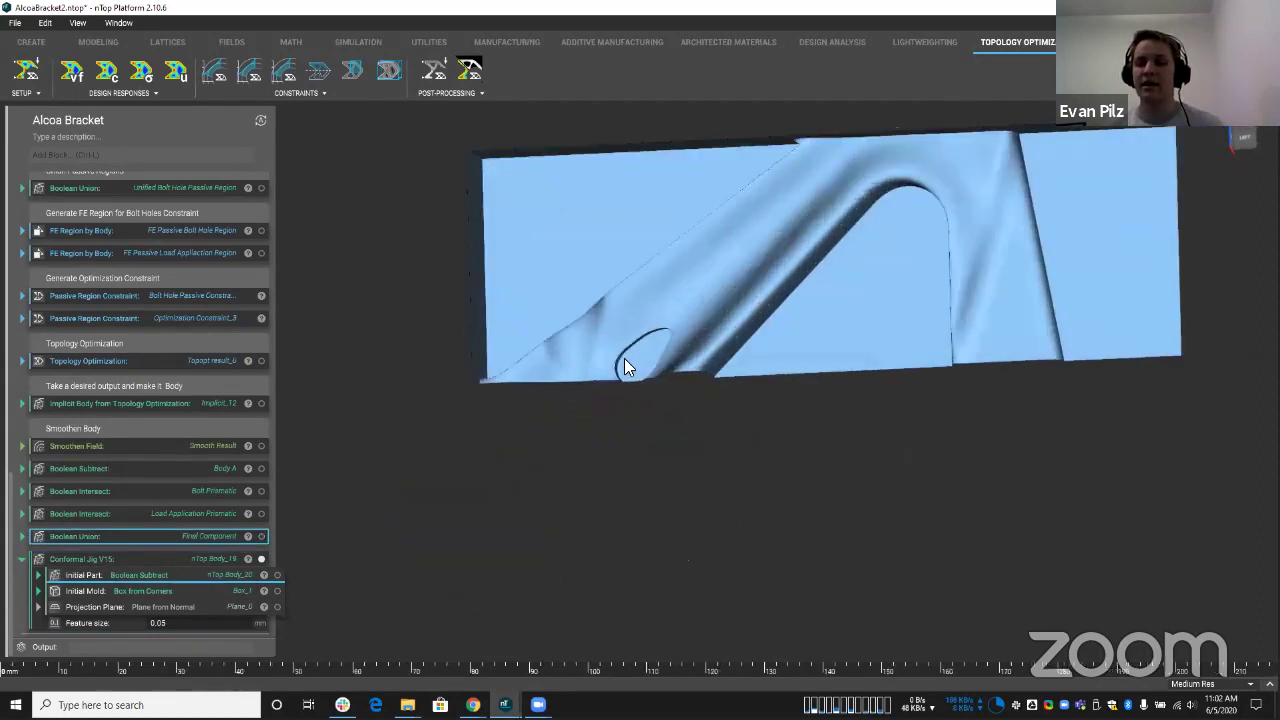
right_drag(752, 312, 700, 360)
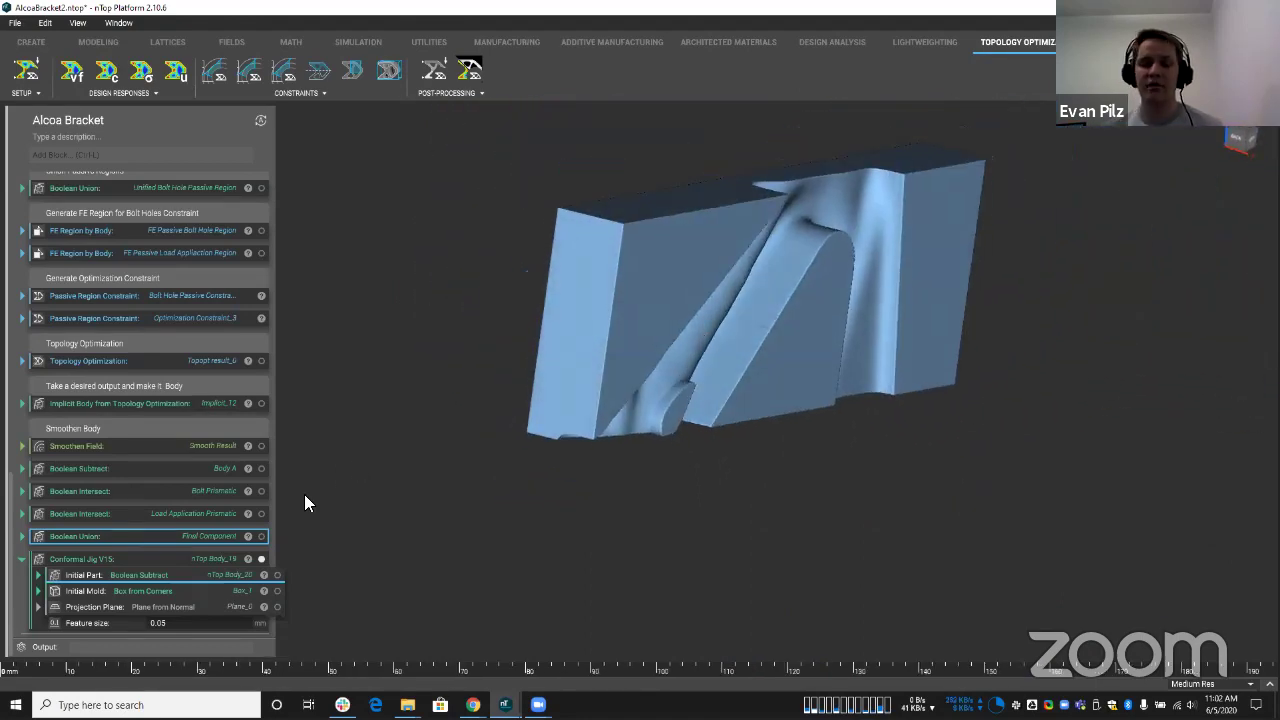
Step: Compare the jig with the bracket by toggling the Final Component's visibility, leaving only the jig shown
click(262, 537)
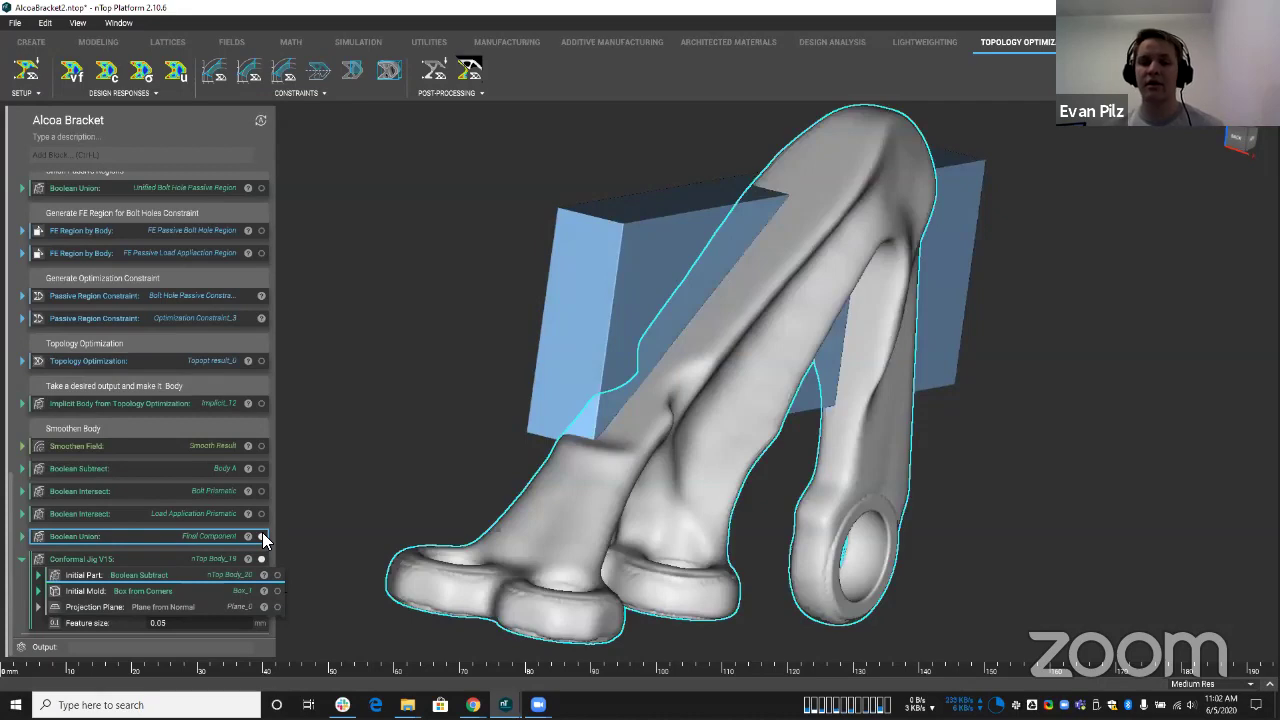
click(262, 537)
right_drag(430, 460, 573, 447)
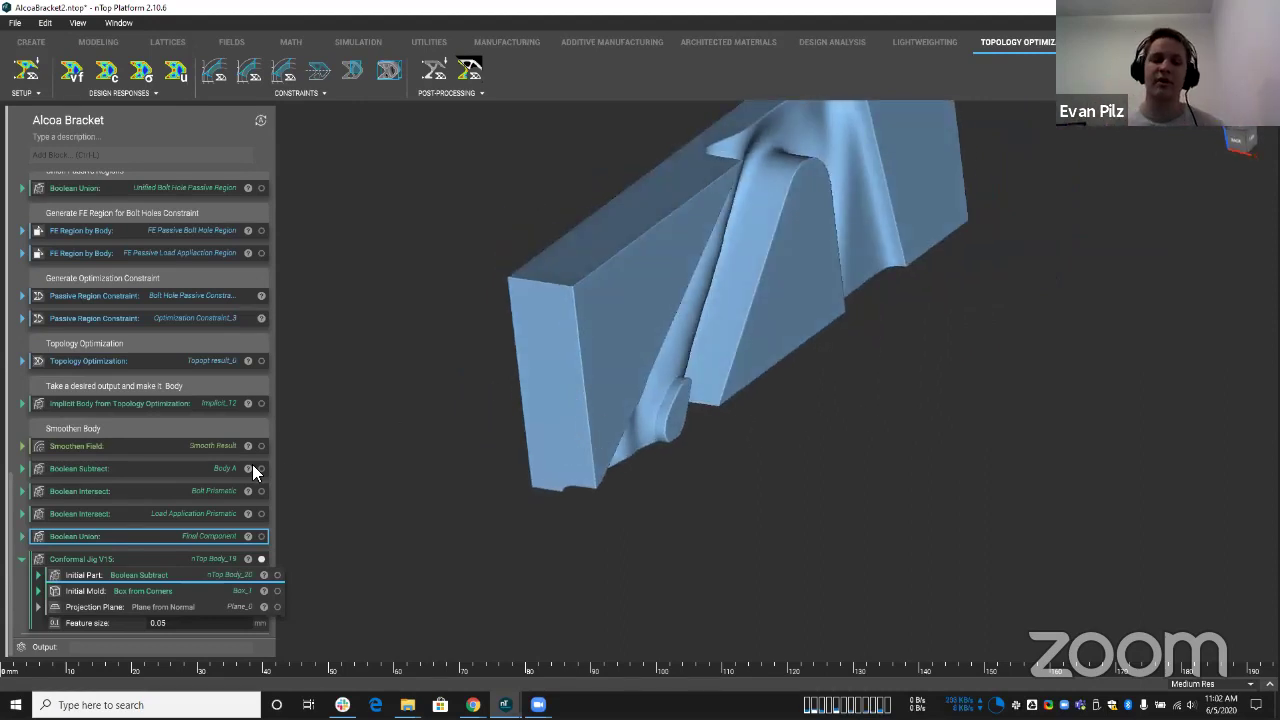
click(261, 536)
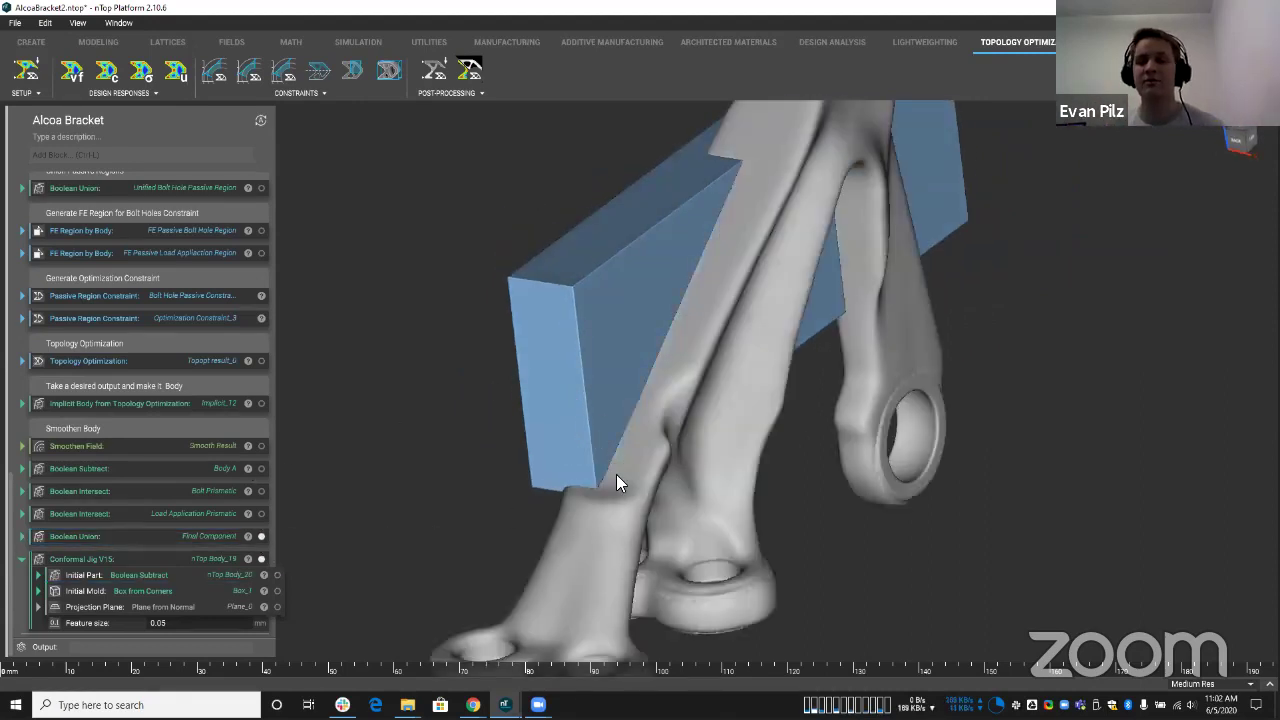
right_drag(618, 458, 600, 391)
click(677, 443)
right_drag(751, 497, 712, 497)
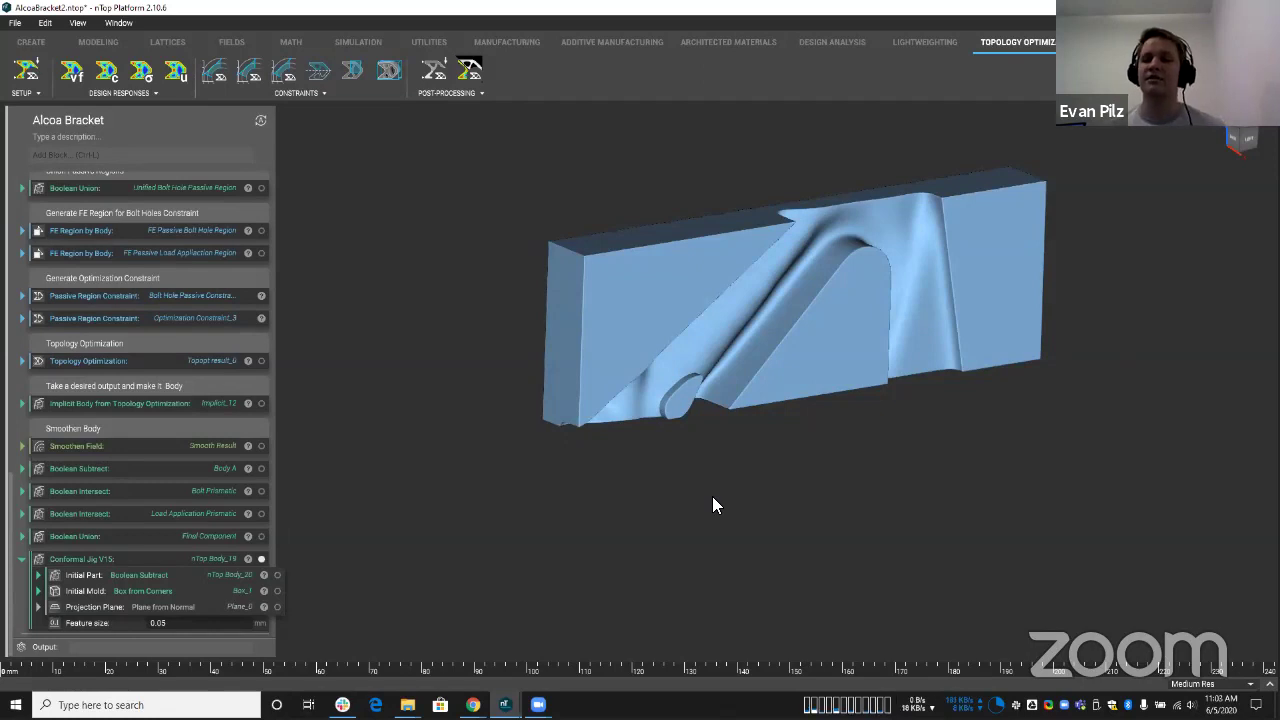
right_drag(712, 496, 610, 520)
Step: Switch to the empty ConformalJigV16 file and review its inputs, support volume block and Boolean Subtract blocks down to the output
mouse_move(505, 703)
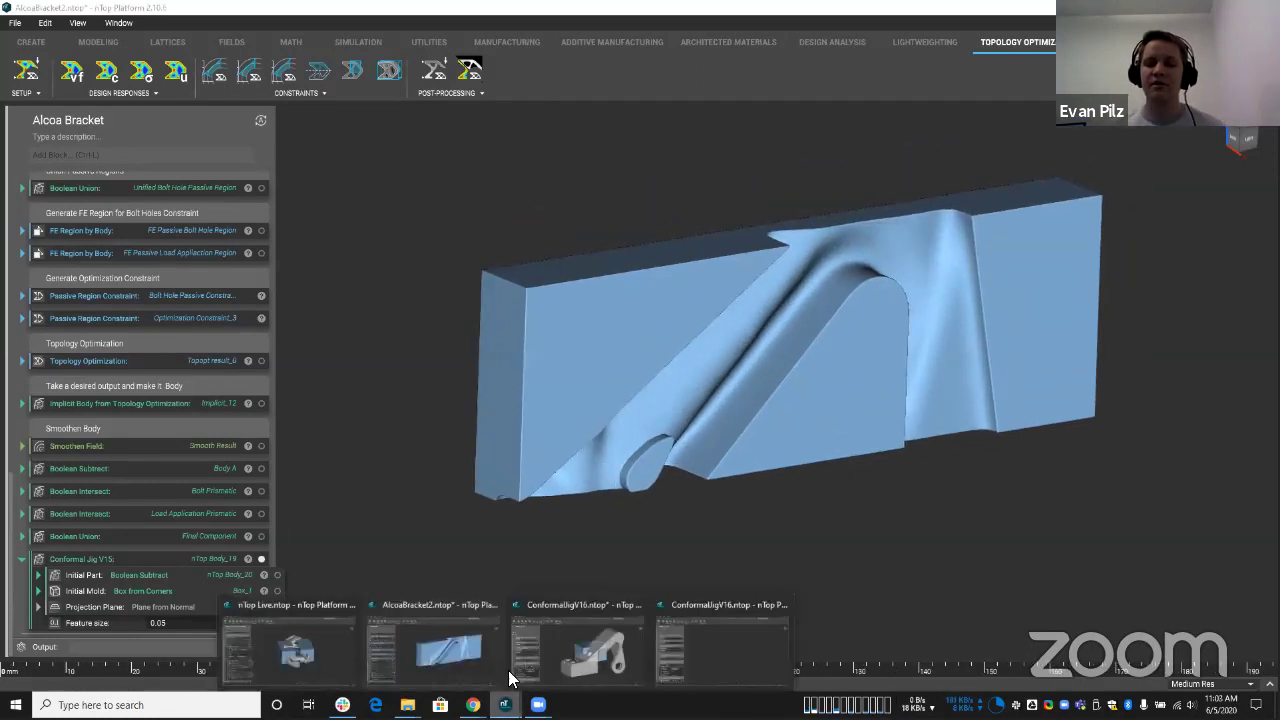
click(688, 655)
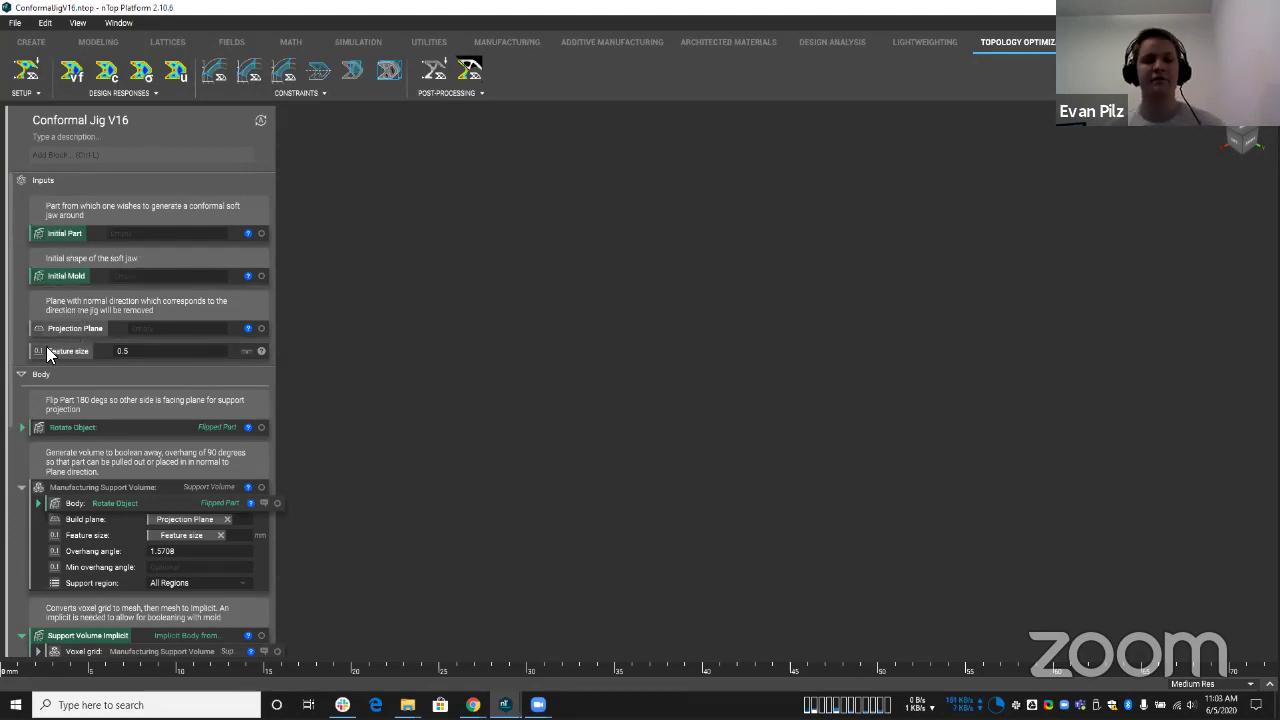
scroll(180, 340, down, 2)
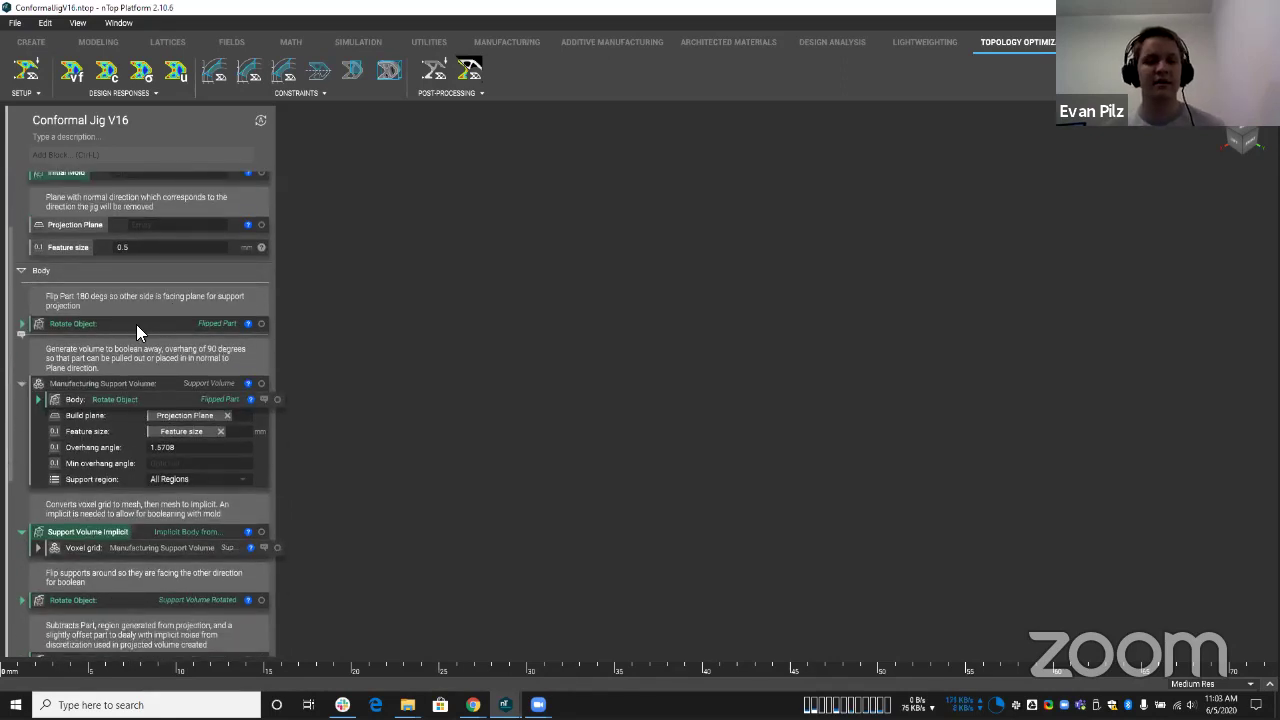
click(130, 389)
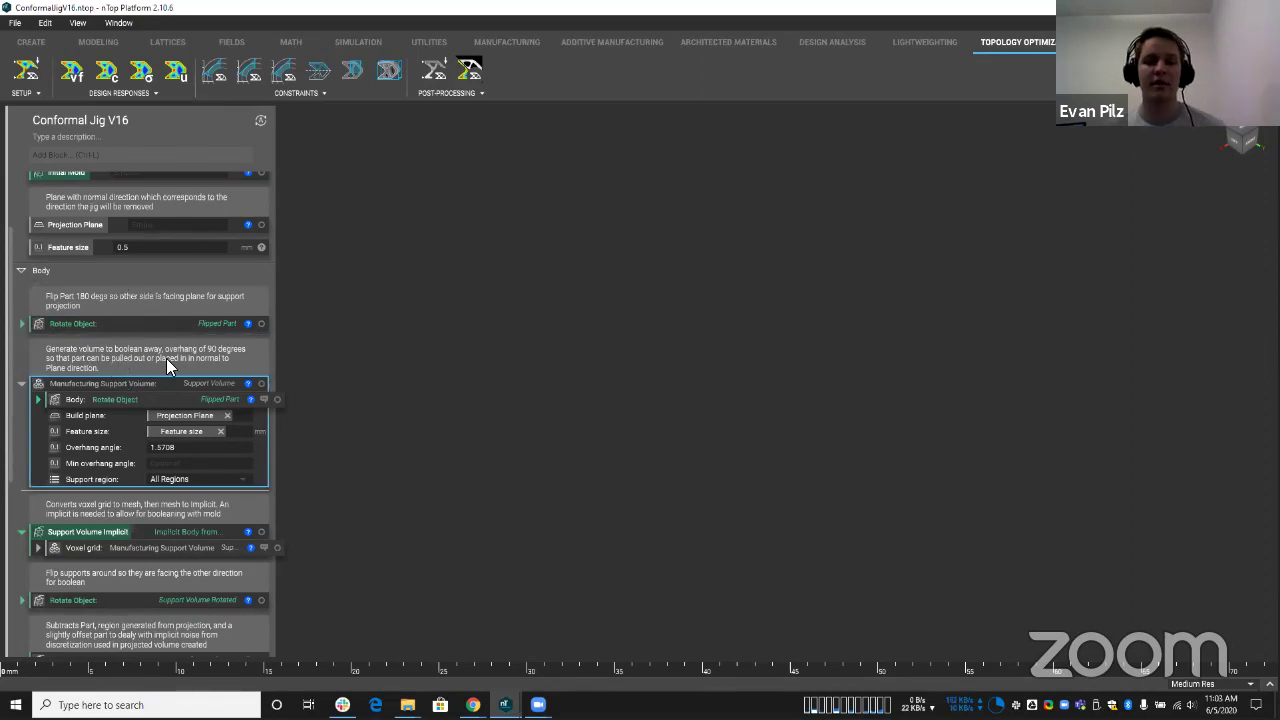
scroll(166, 360, down, 5)
scroll(167, 366, down, 1)
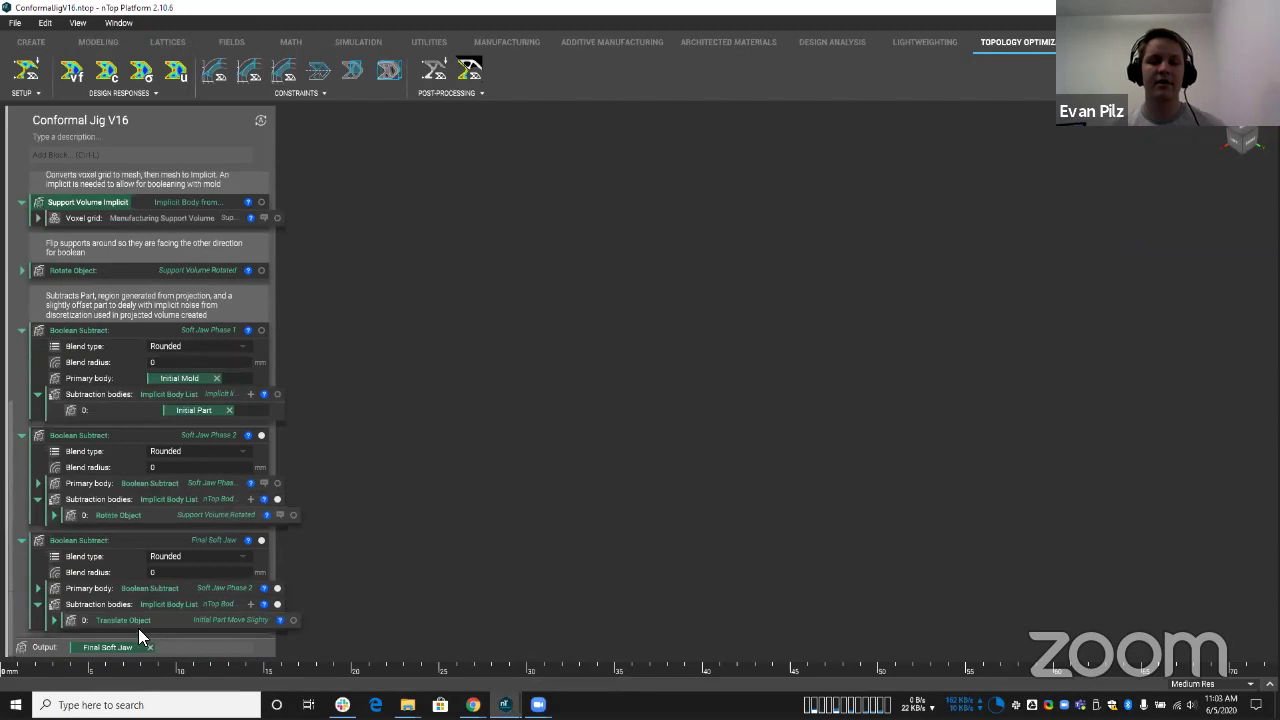
Step: Switch to the ConformalJigV16 window containing the bracket and show the Initial Mold box with the Initial Part instead of the blue jaw
mouse_move(505, 704)
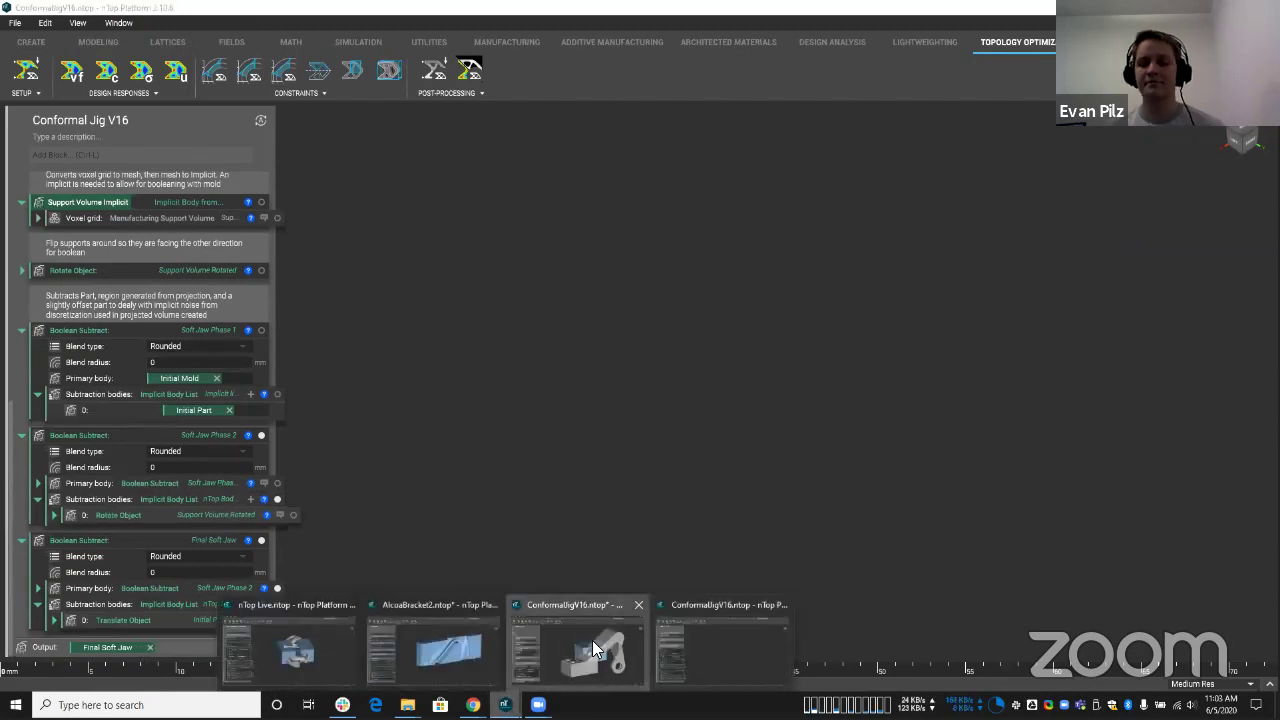
click(592, 640)
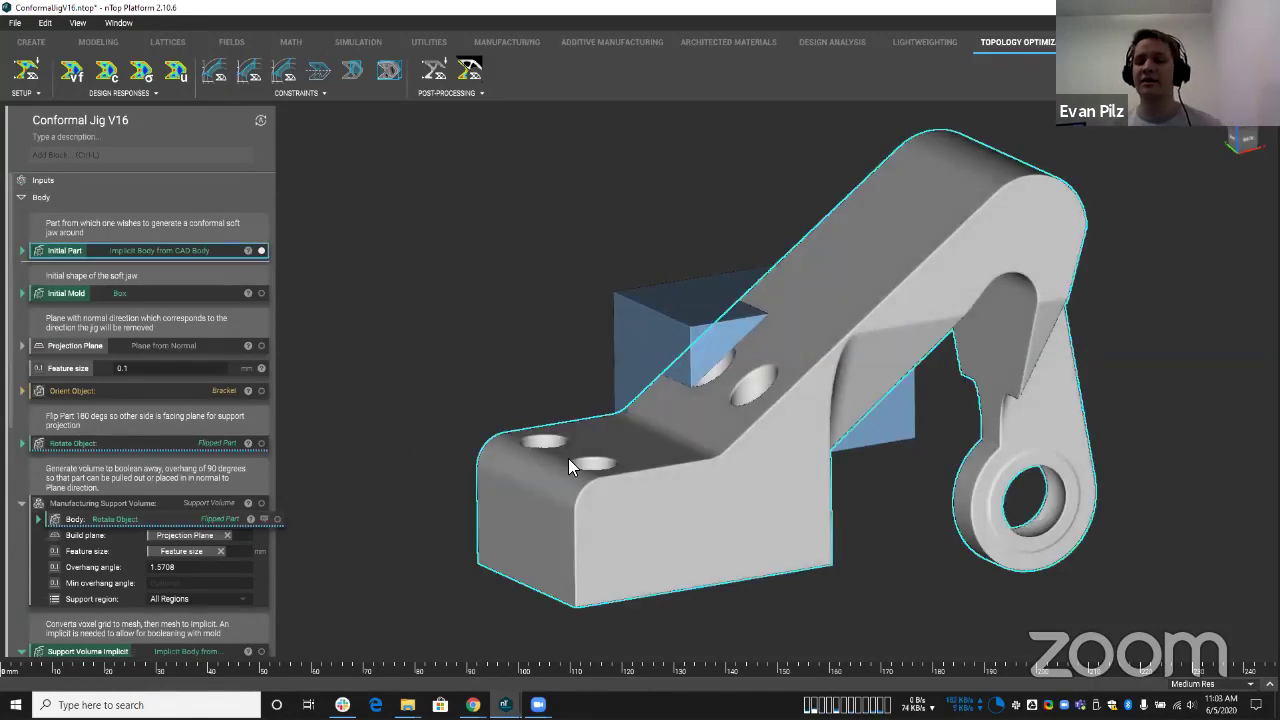
right_drag(586, 468, 560, 410)
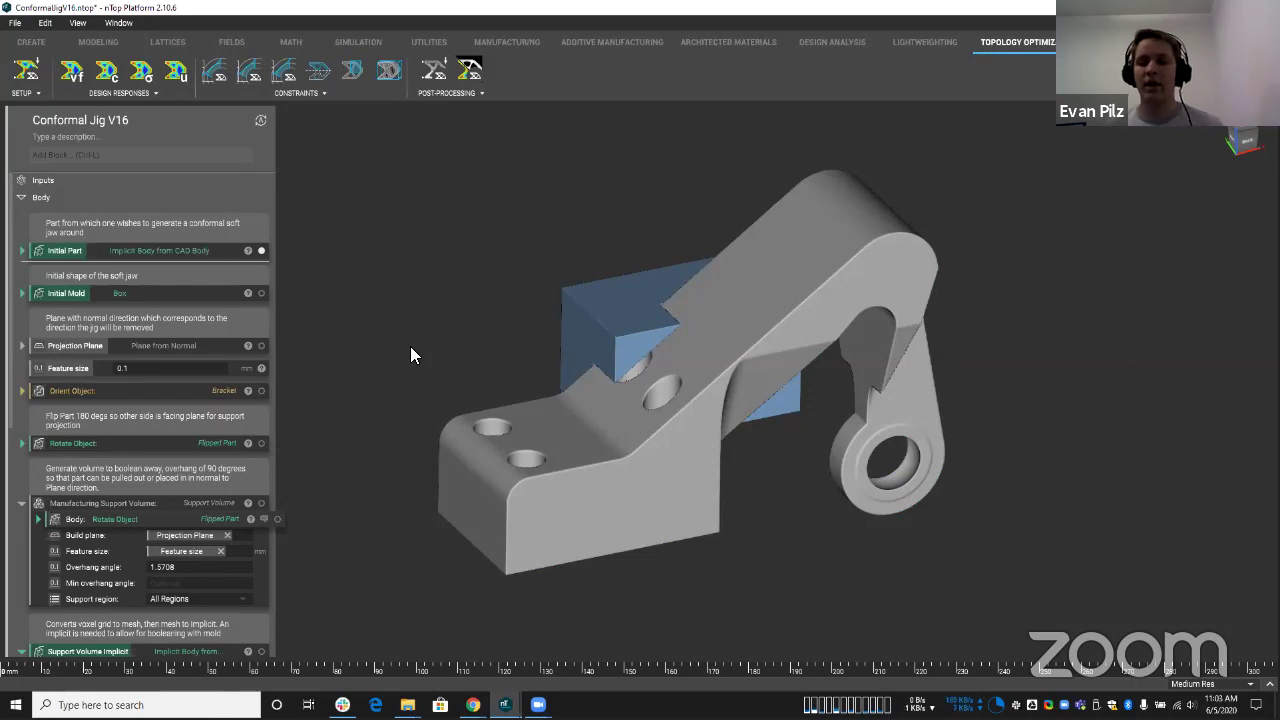
click(261, 251)
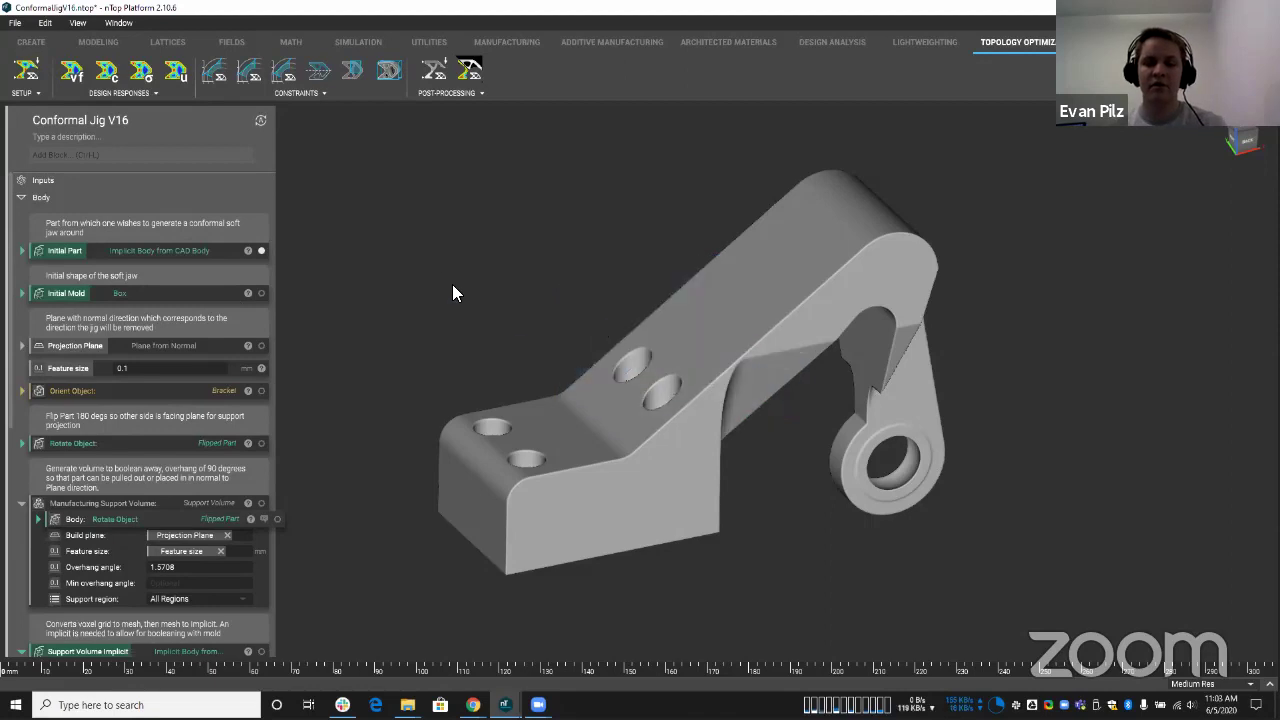
click(261, 293)
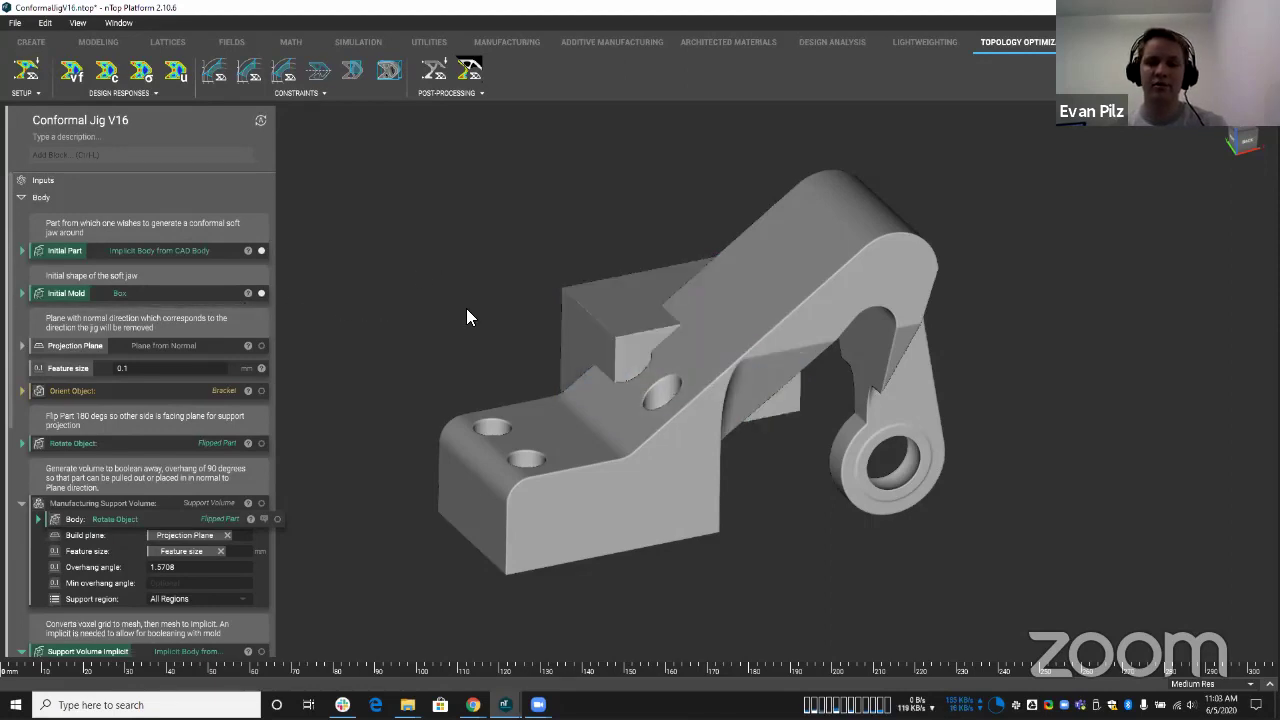
Step: Toggle the Initial Part's visibility to examine how the bracket overlaps the Initial Mold box
click(261, 250)
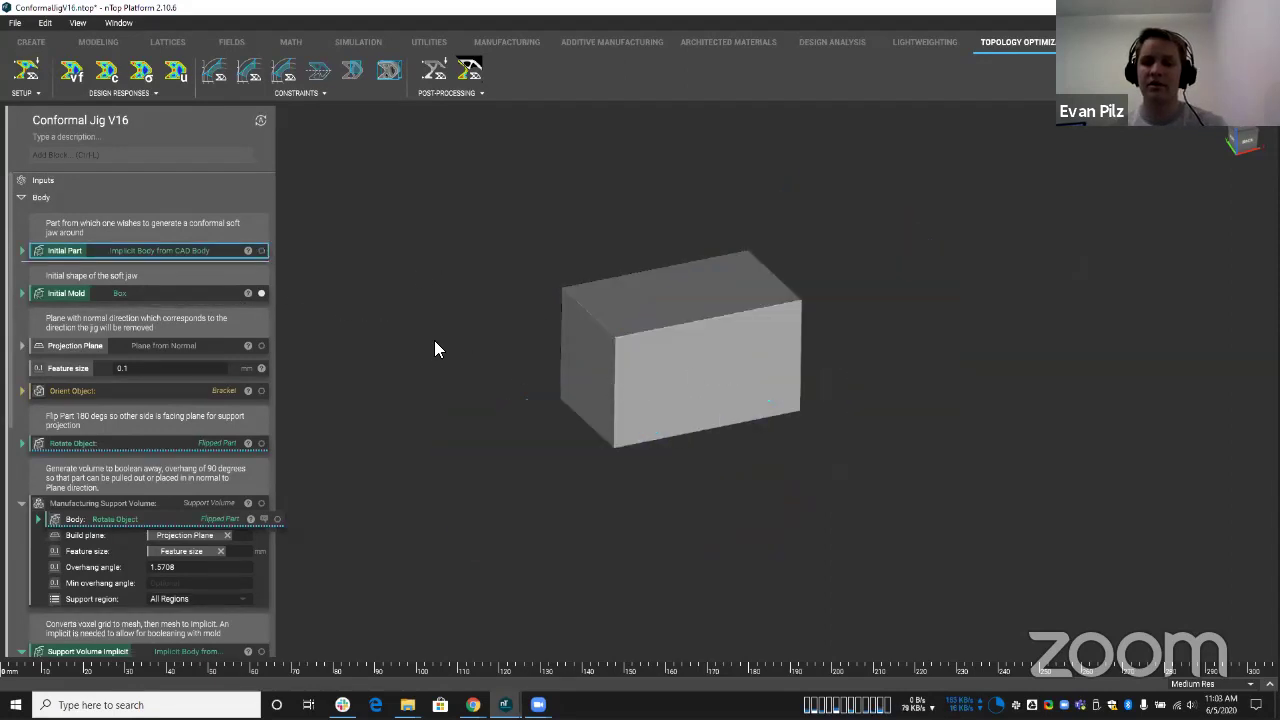
click(261, 250)
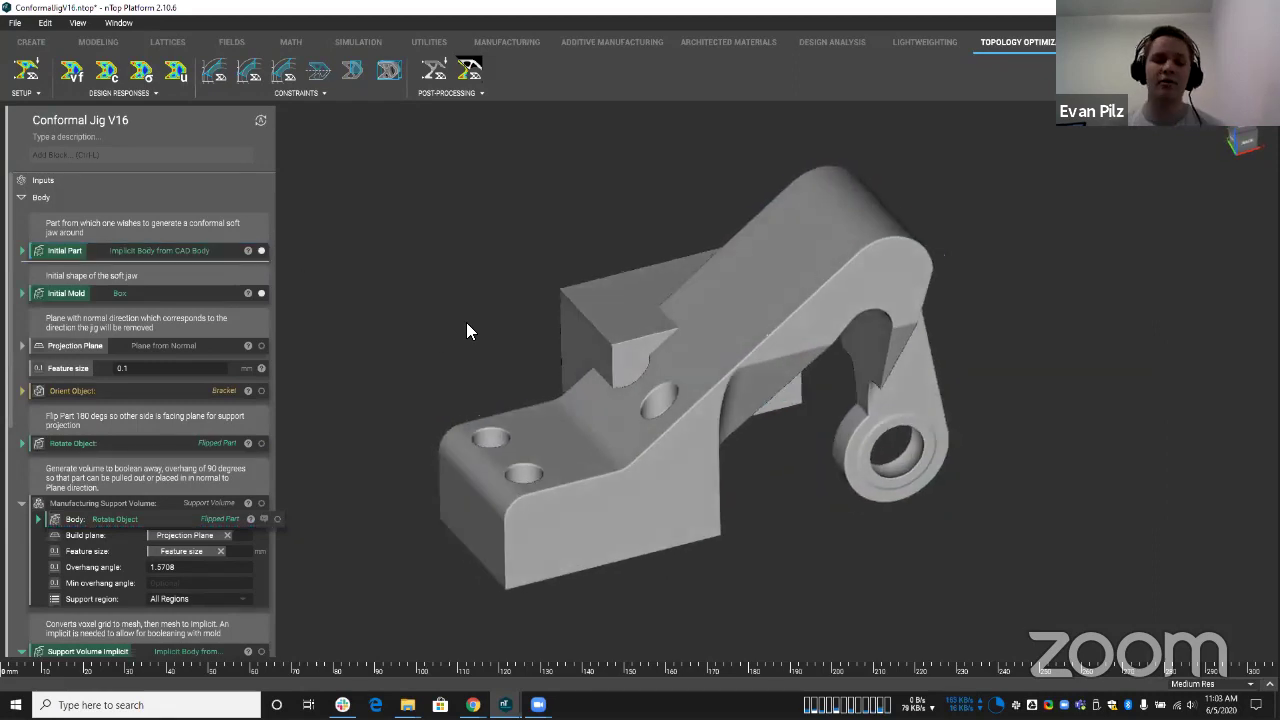
right_drag(482, 322, 764, 302)
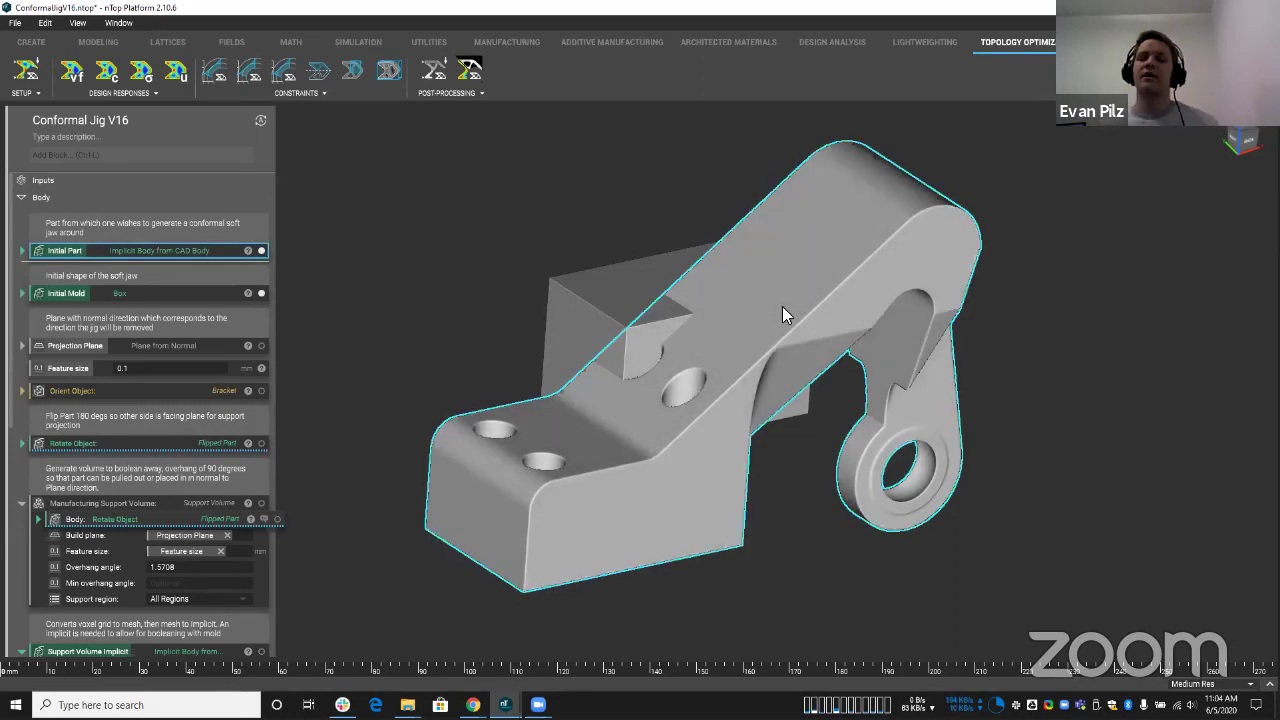
click(762, 288)
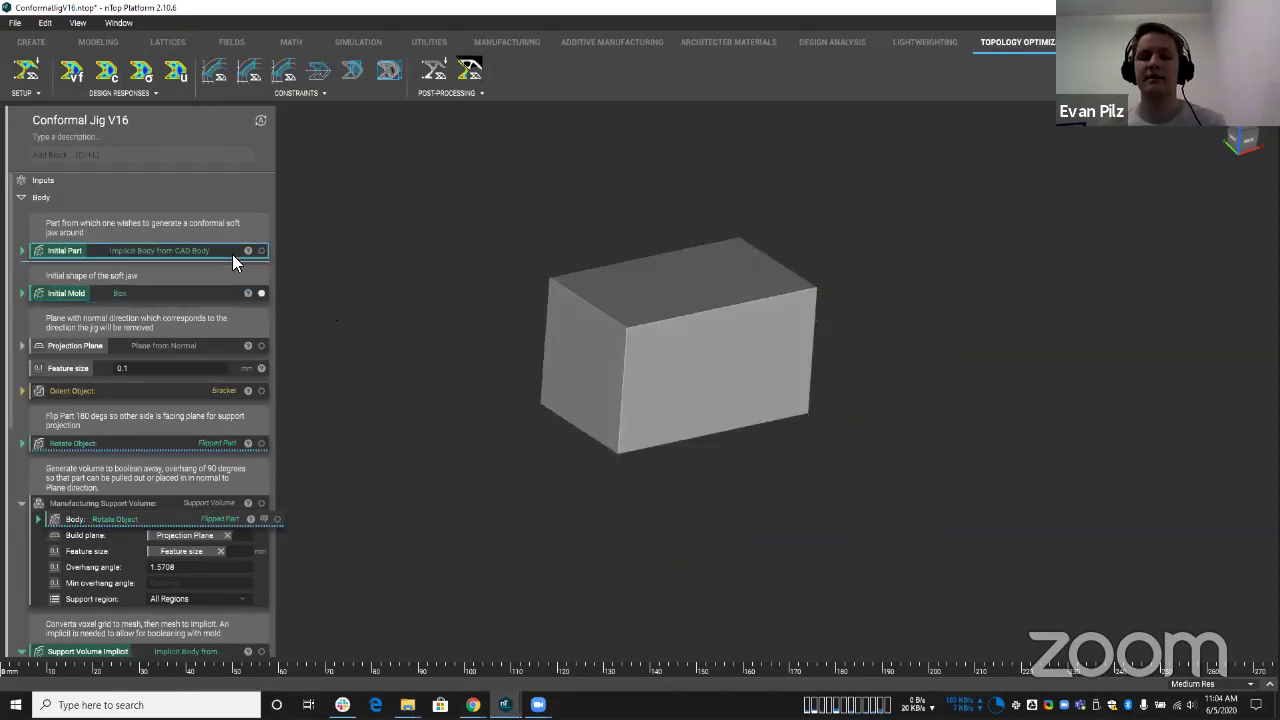
click(261, 250)
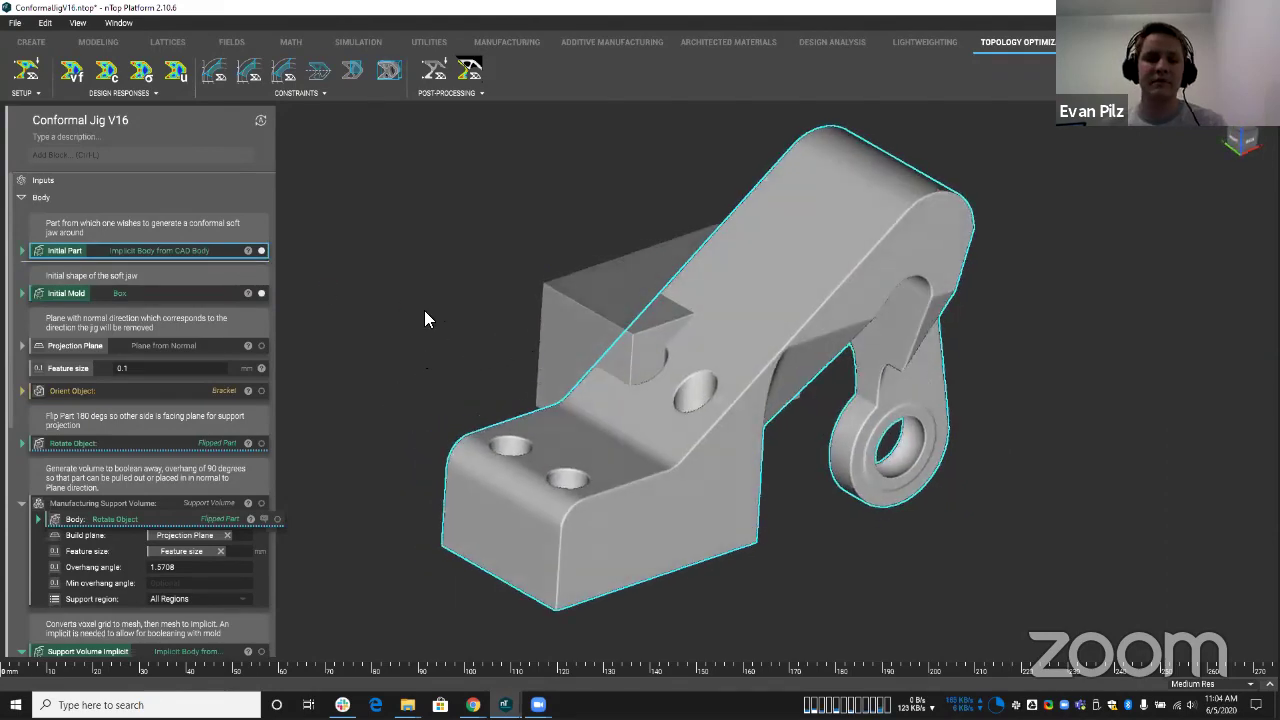
click(424, 310)
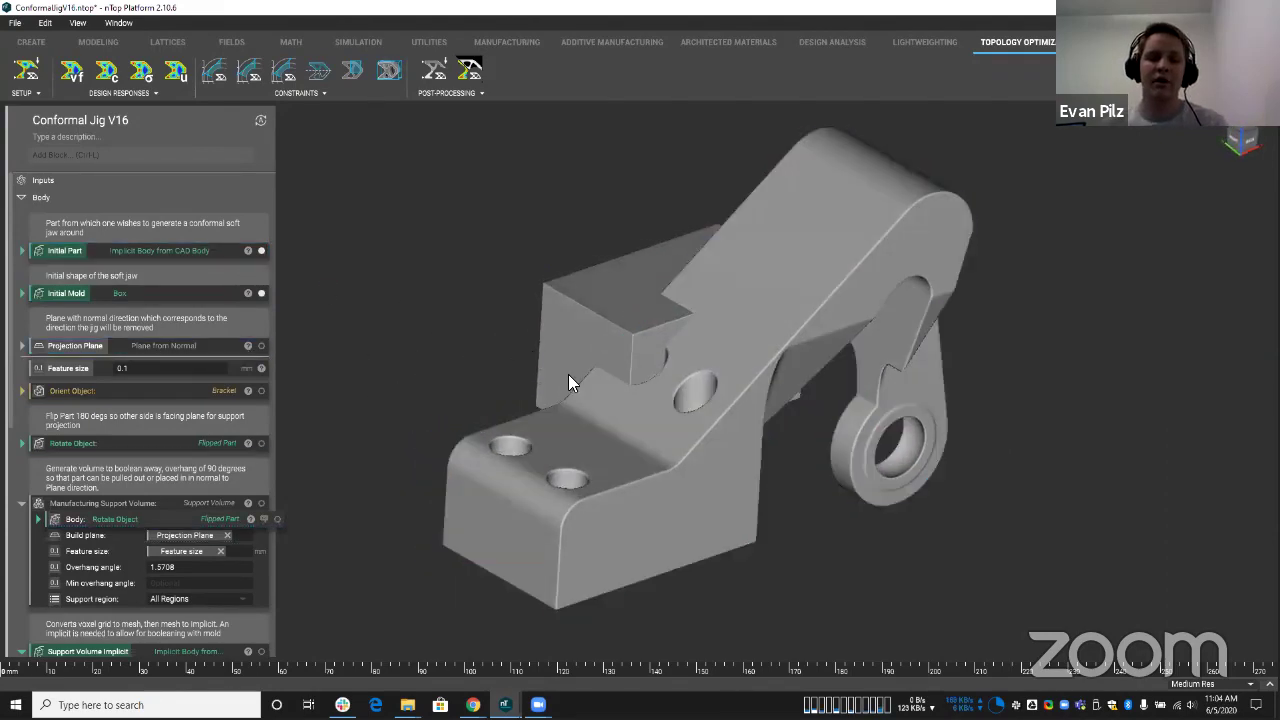
Step: Hide the Initial Part and view first the Flipped Part, followed by the Manufacturing Support Volume alone with the mold
click(702, 358)
key(h)
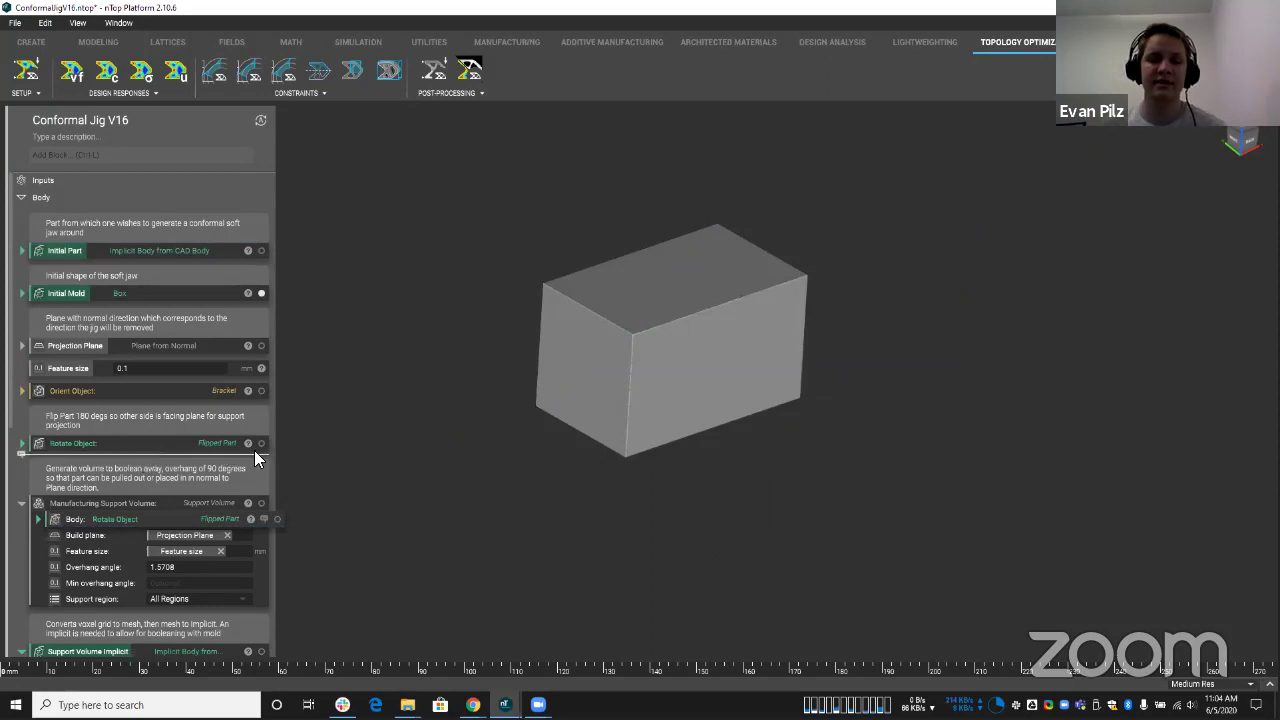
click(261, 443)
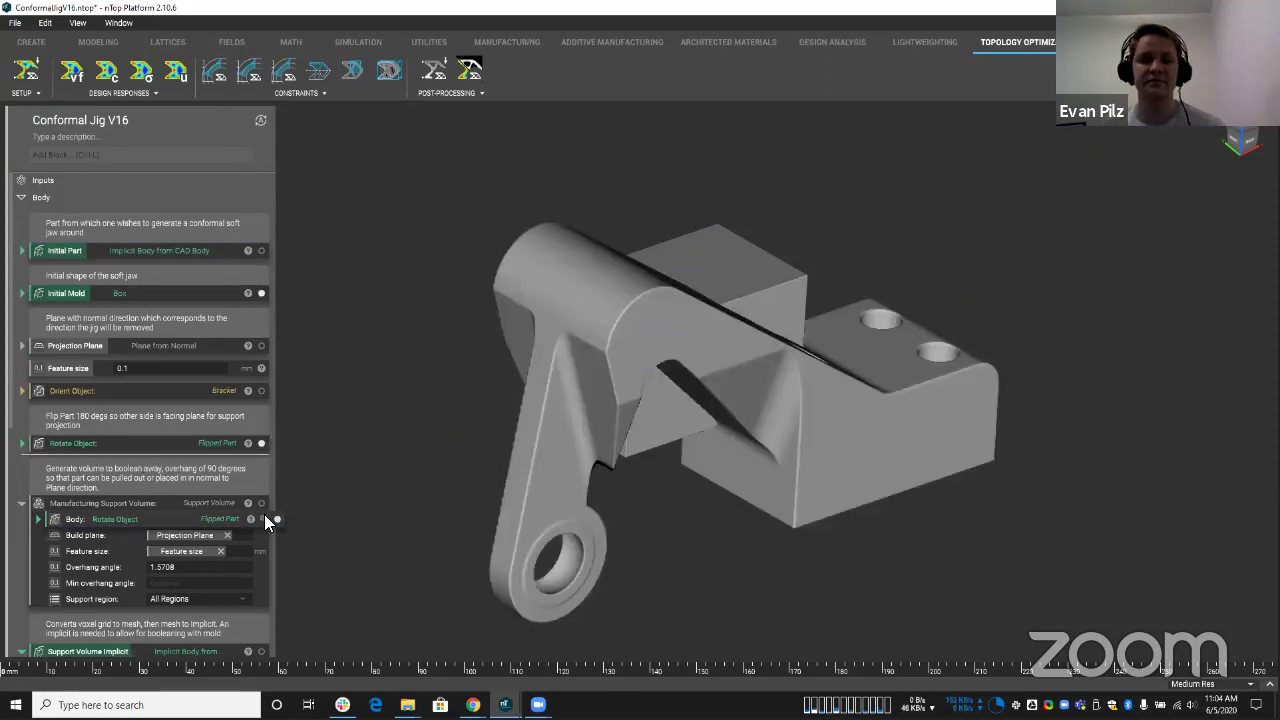
click(258, 442)
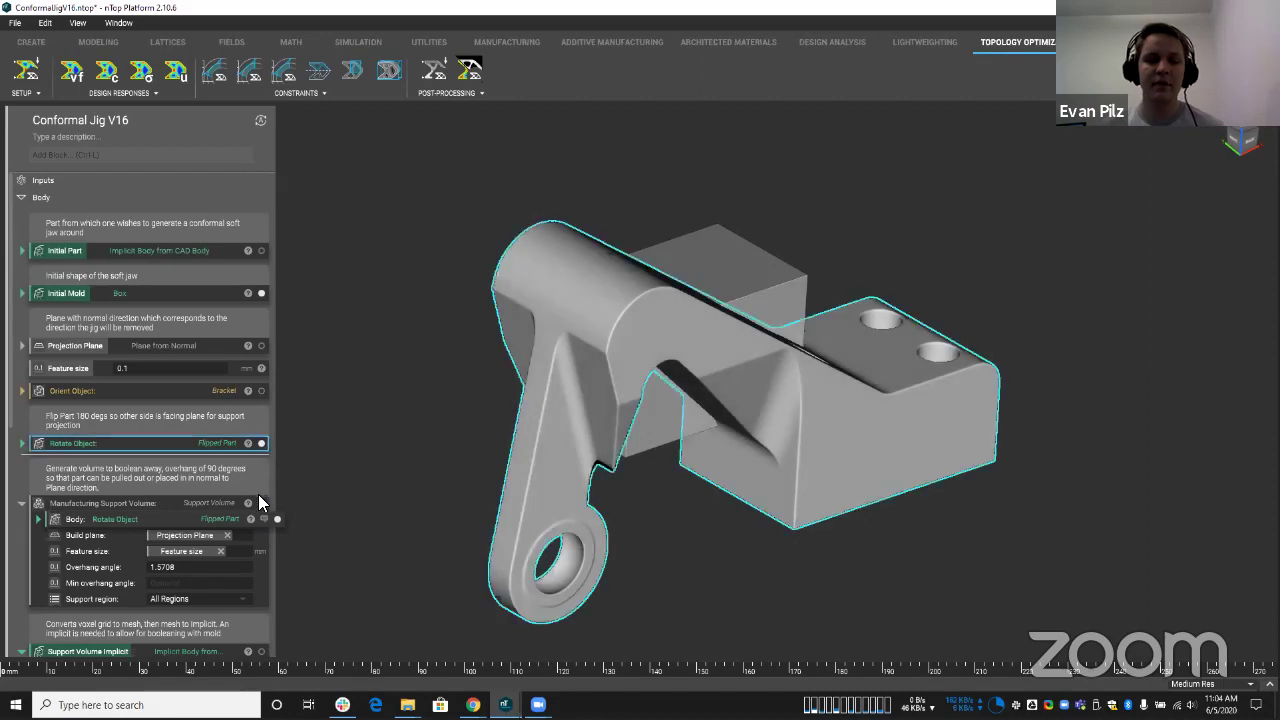
click(261, 443)
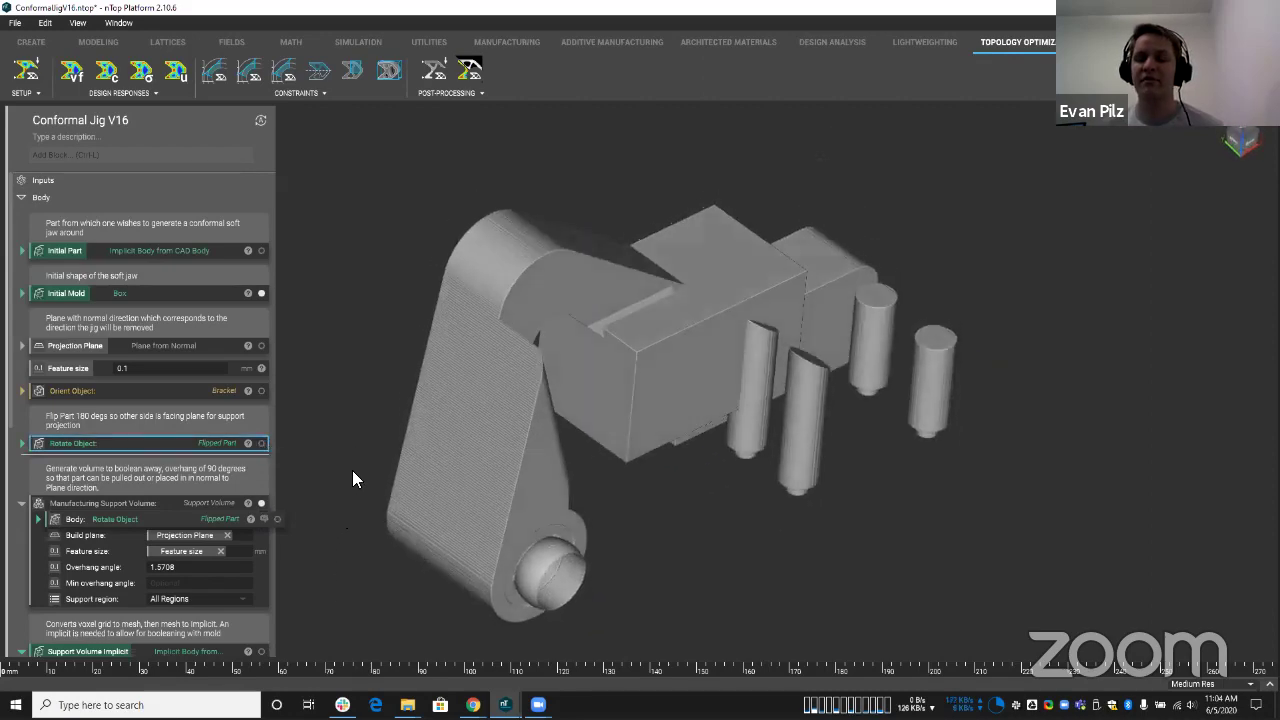
Step: Hide the Manufacturing Support Volume and display the Support Volume Rotated body alongside the mold
scroll(200, 478, down, 3)
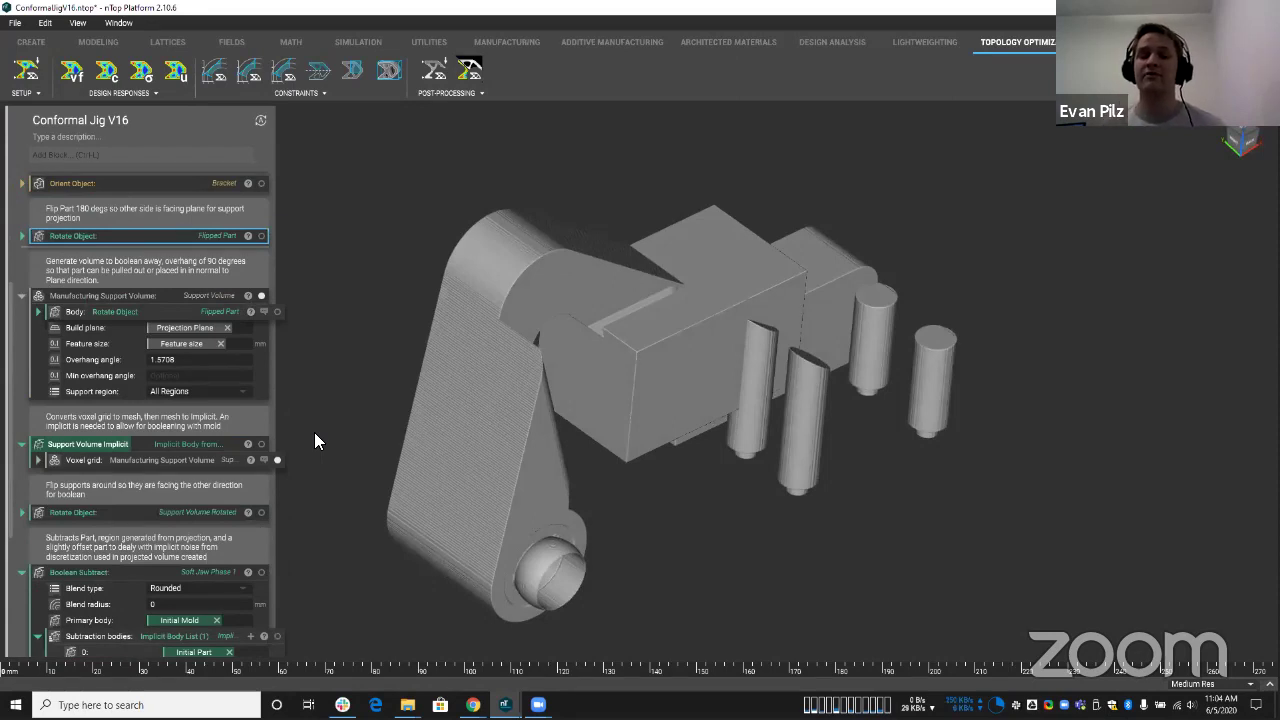
click(262, 296)
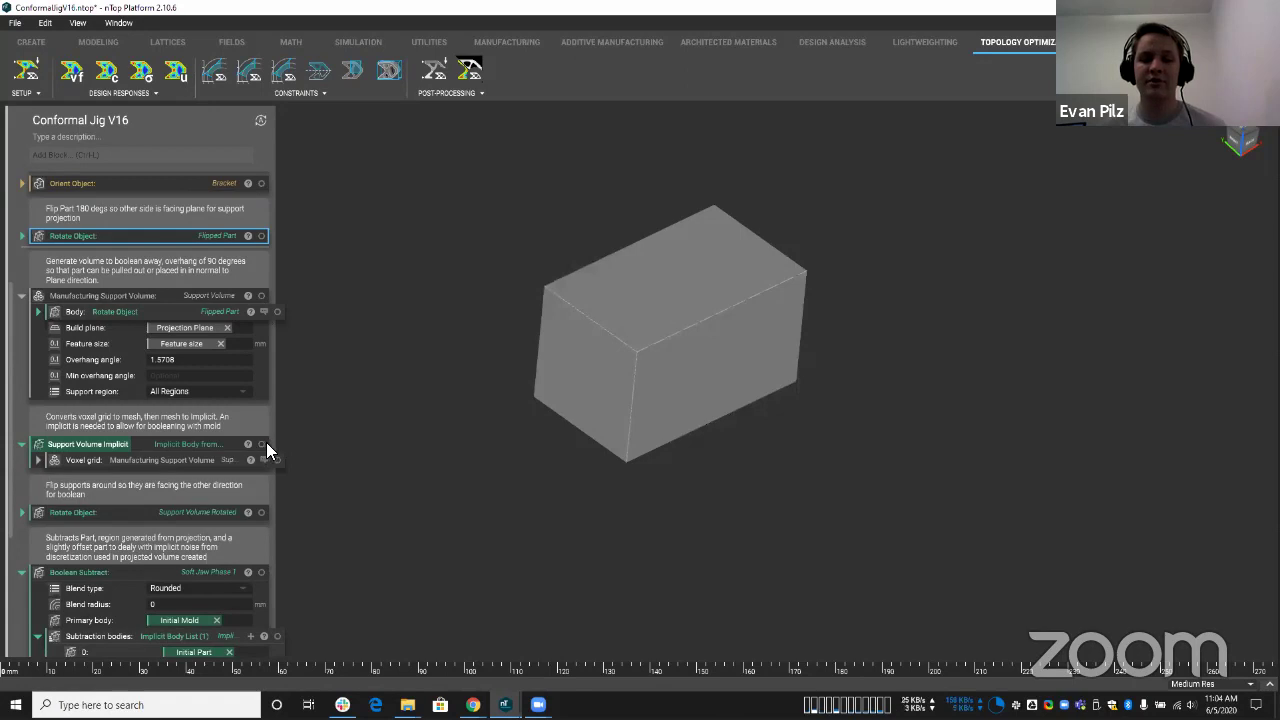
click(261, 444)
click(261, 444)
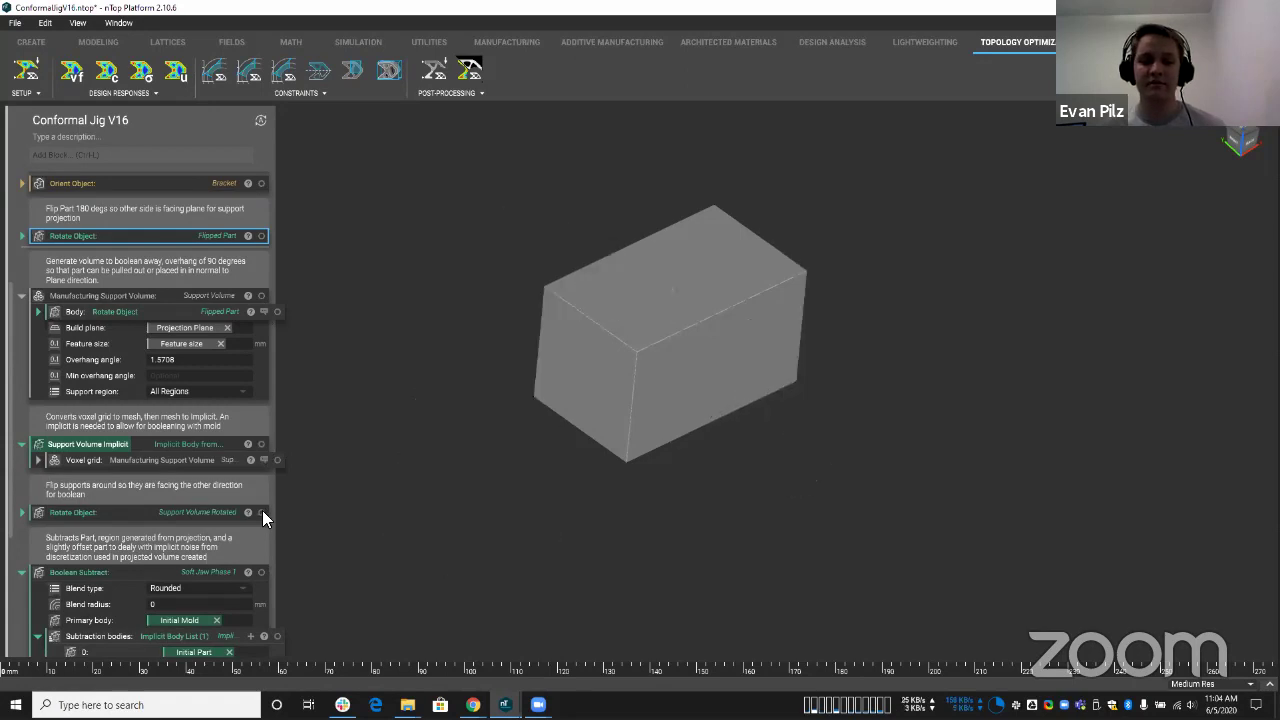
click(261, 512)
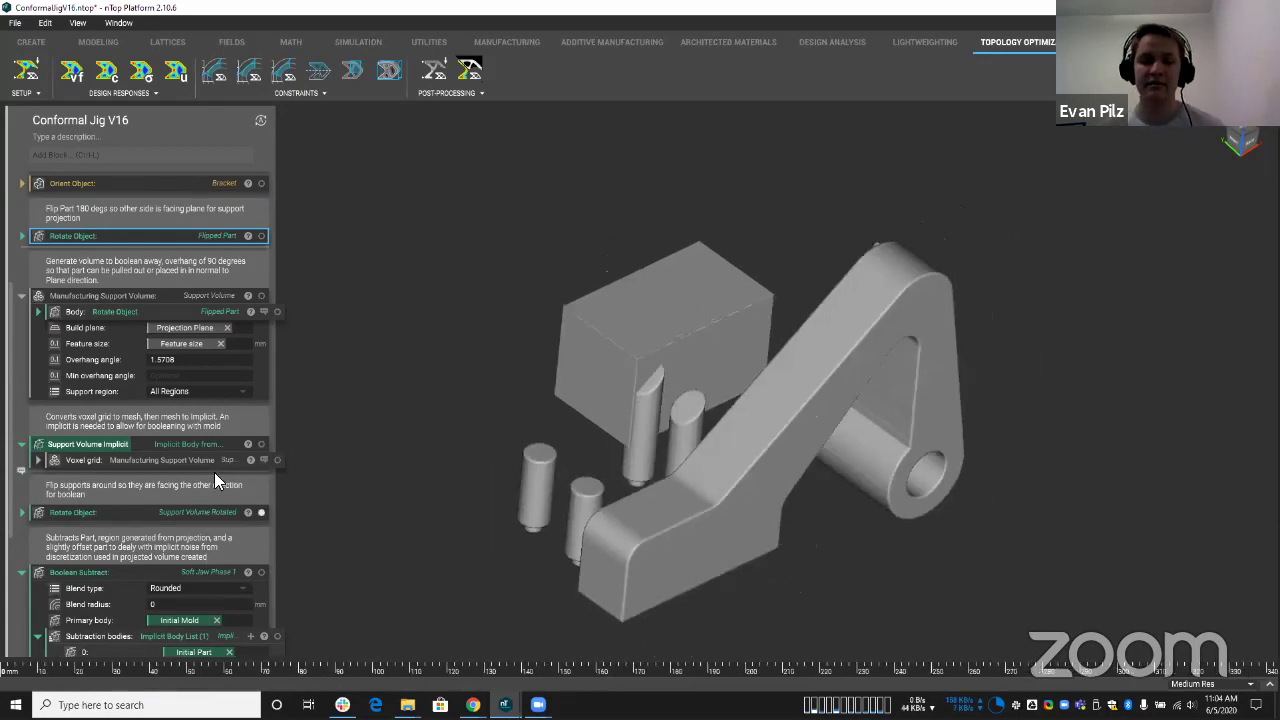
Step: Hide the Support Volume Rotated body and display Soft Jaw Phase 1 alone, examining the pocket cut into the mold
scroll(214, 472, down, 3)
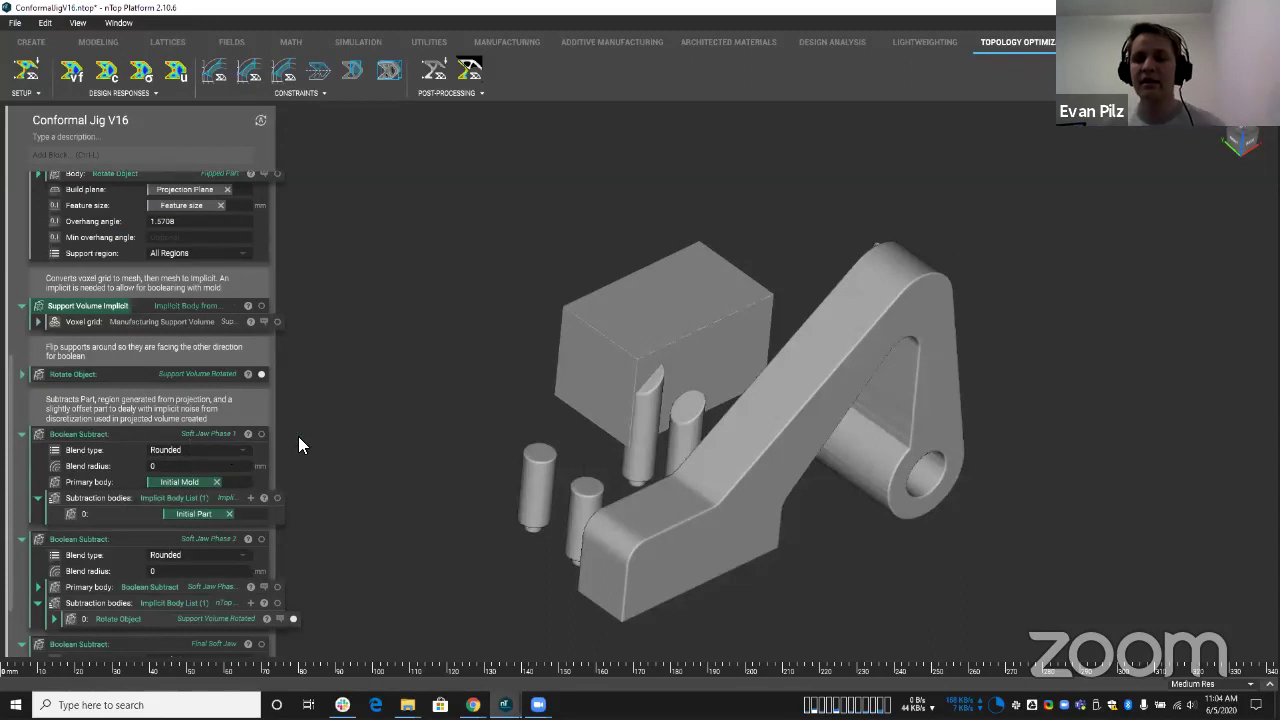
click(261, 375)
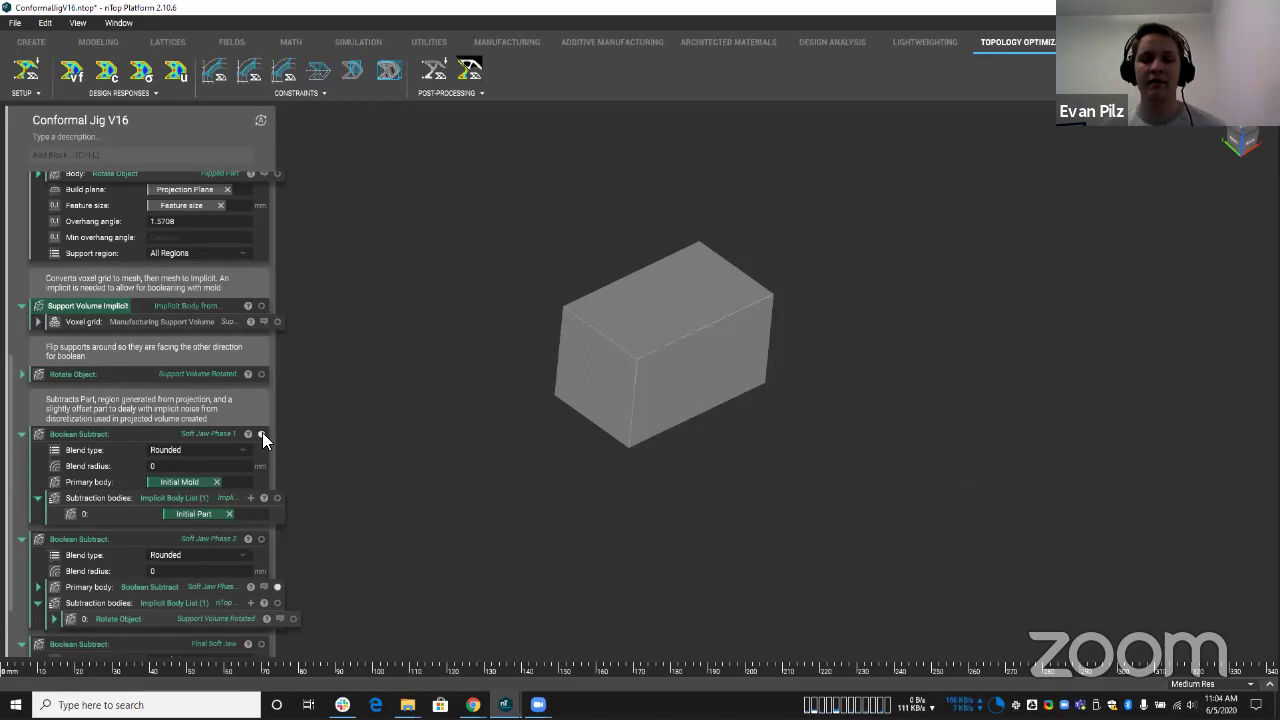
click(261, 434)
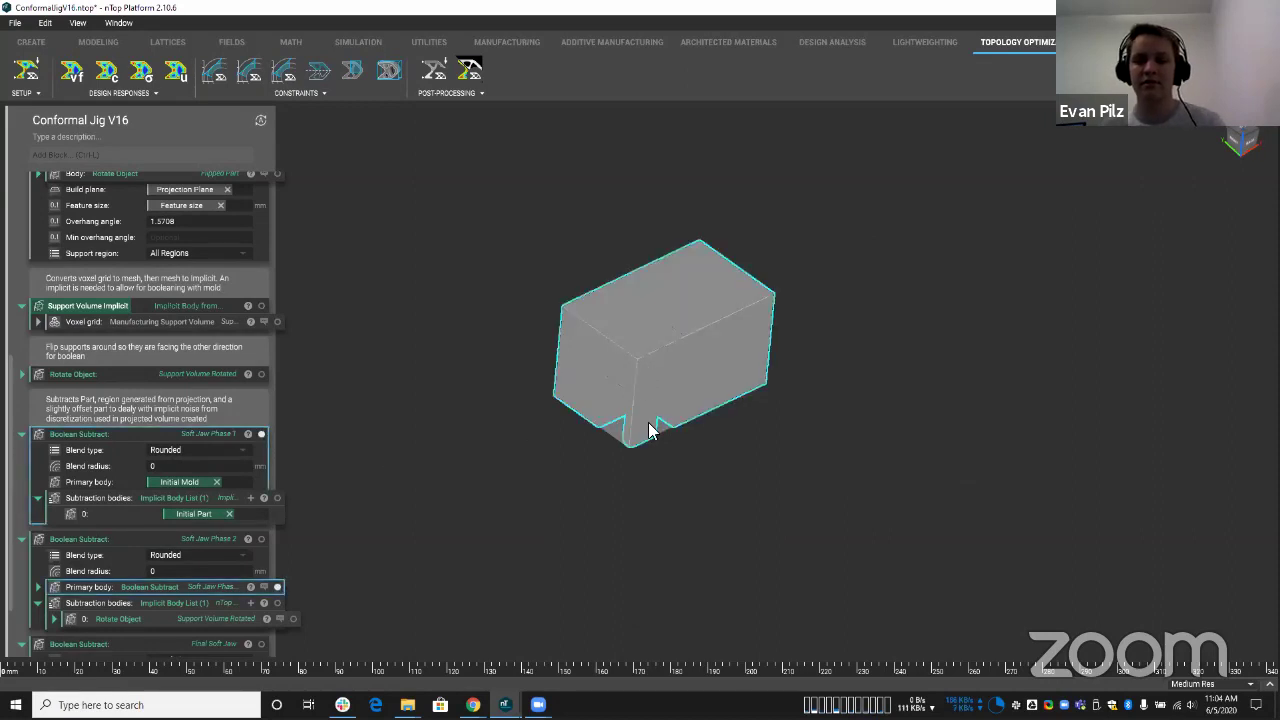
right_drag(660, 431, 574, 426)
scroll(644, 412, up, 5)
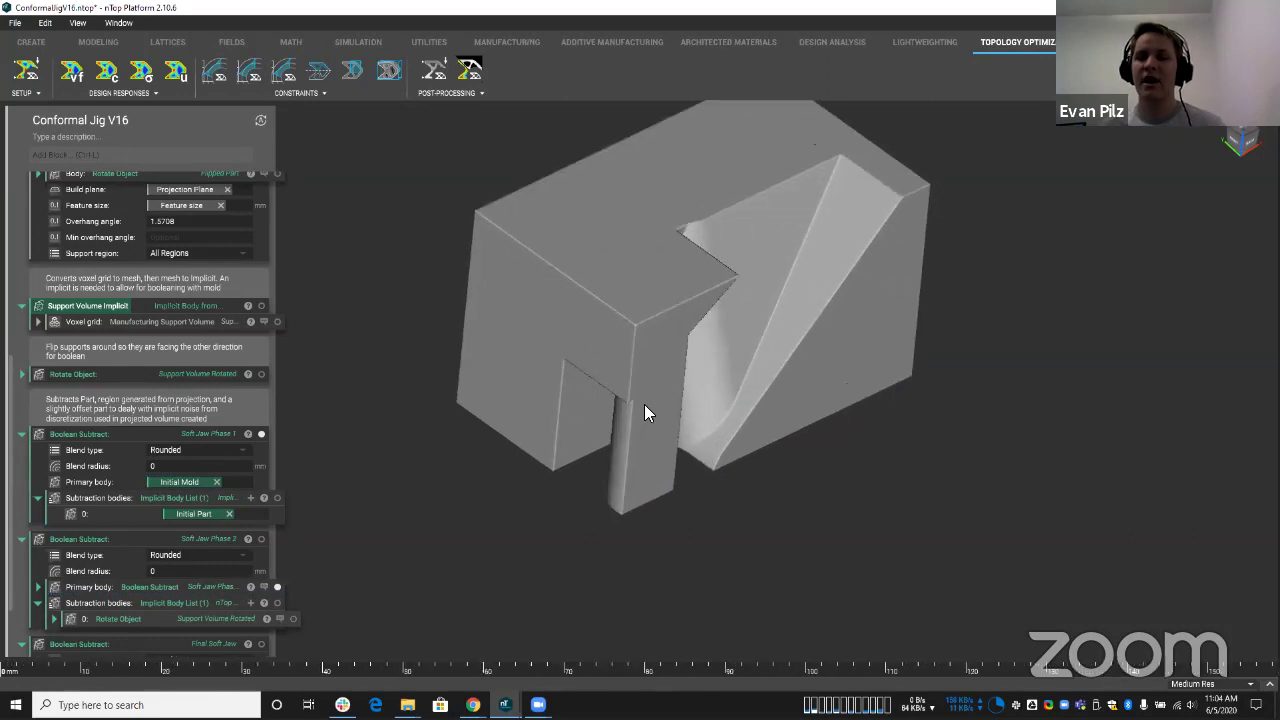
right_drag(644, 402, 572, 376)
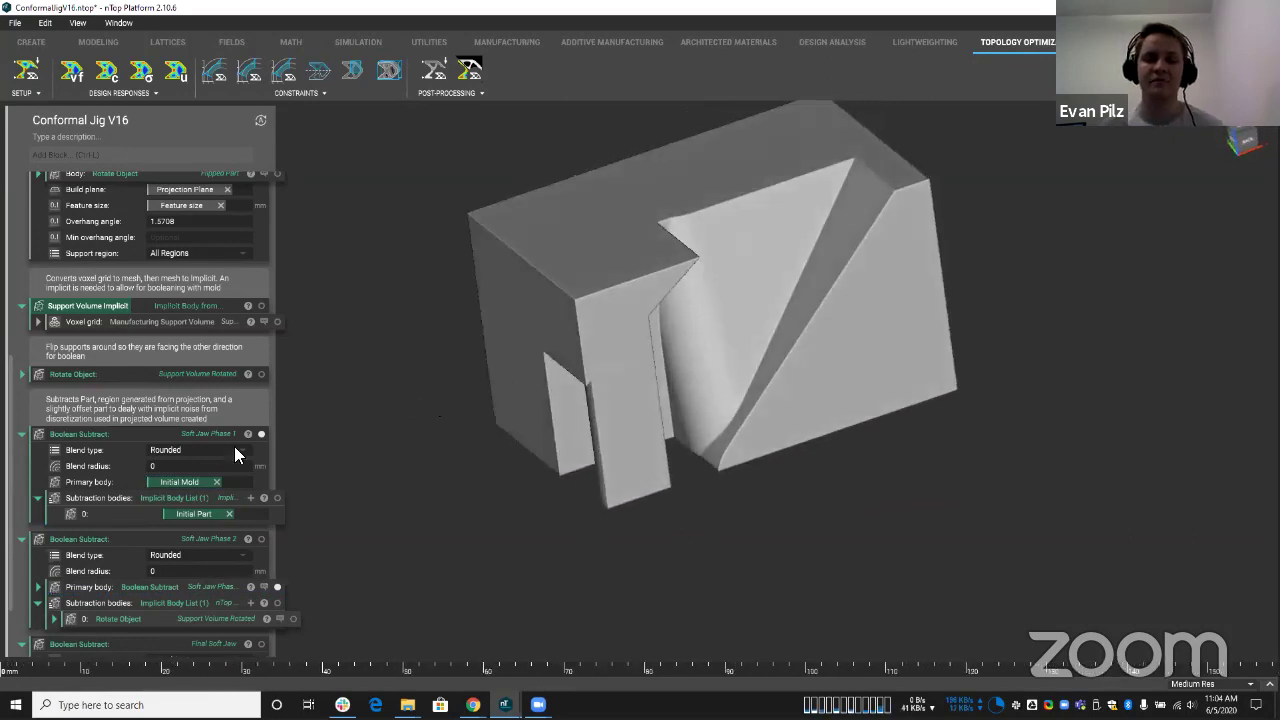
scroll(197, 447, down, 2)
right_drag(470, 390, 545, 375)
Step: Toggle the Initial Part's visibility to compare the bracket with the cutout in Soft Jaw Phase 1
scroll(260, 377, up, 10)
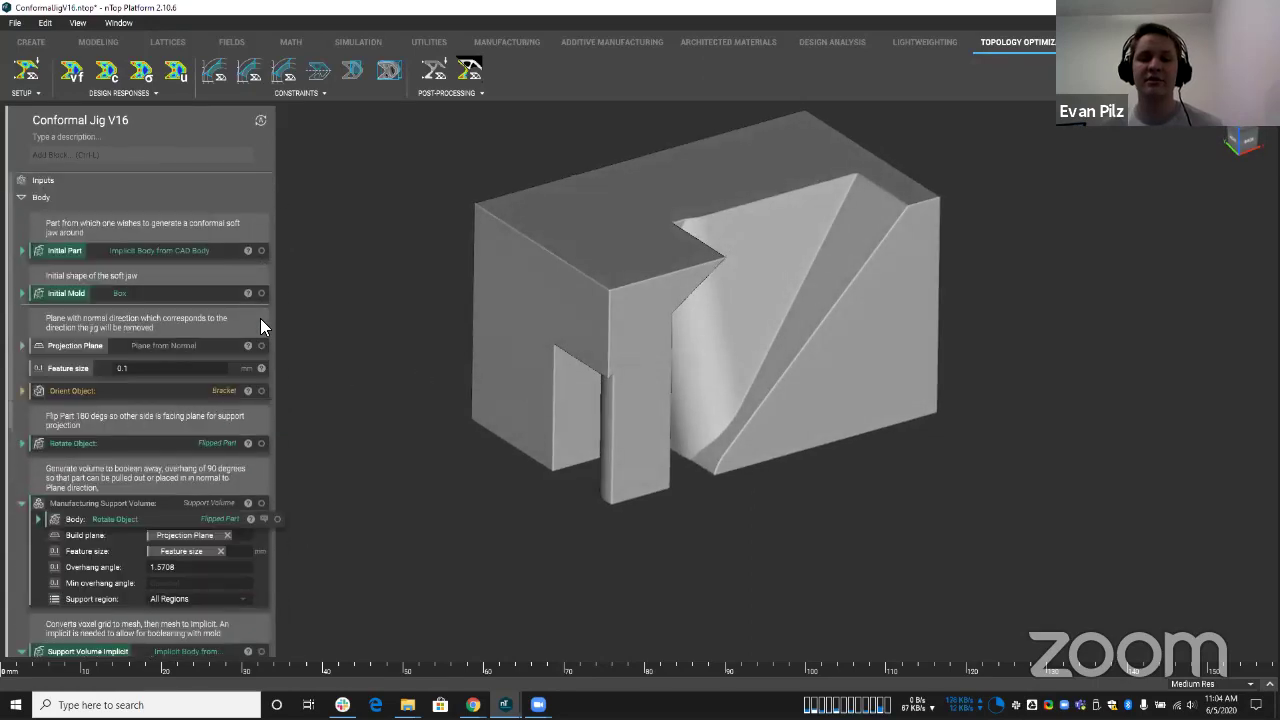
click(261, 251)
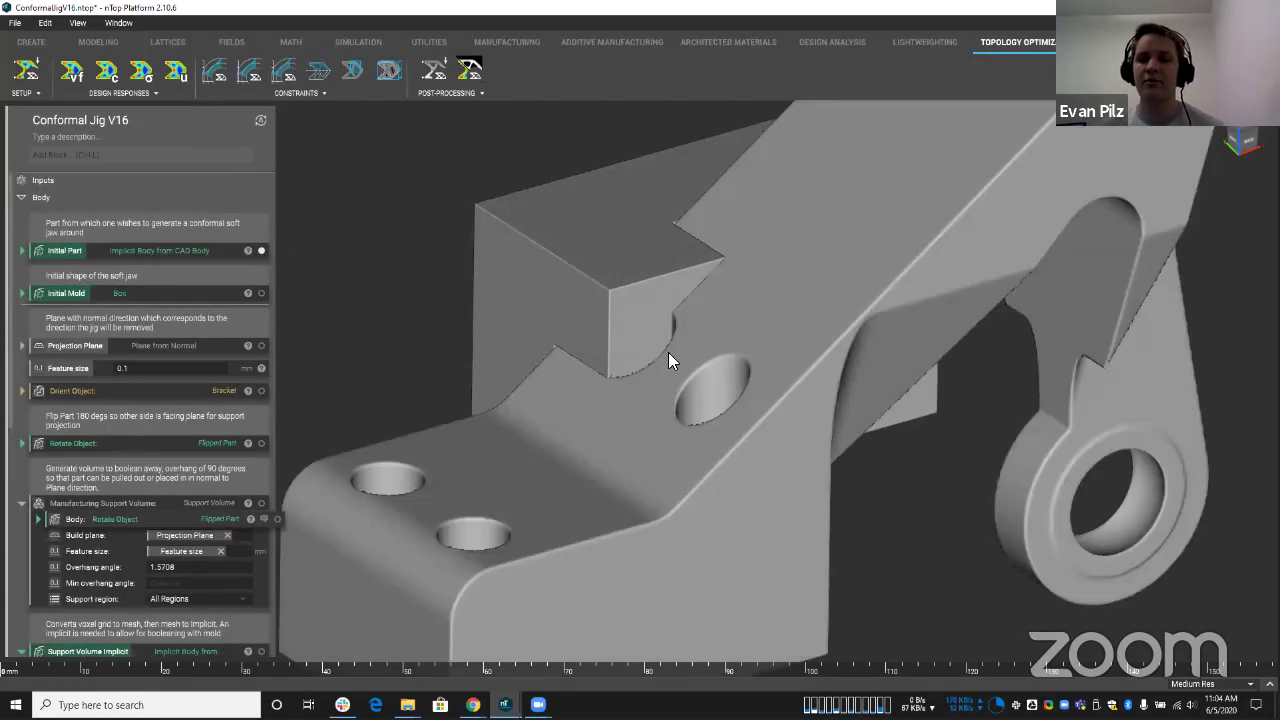
right_drag(668, 352, 642, 412)
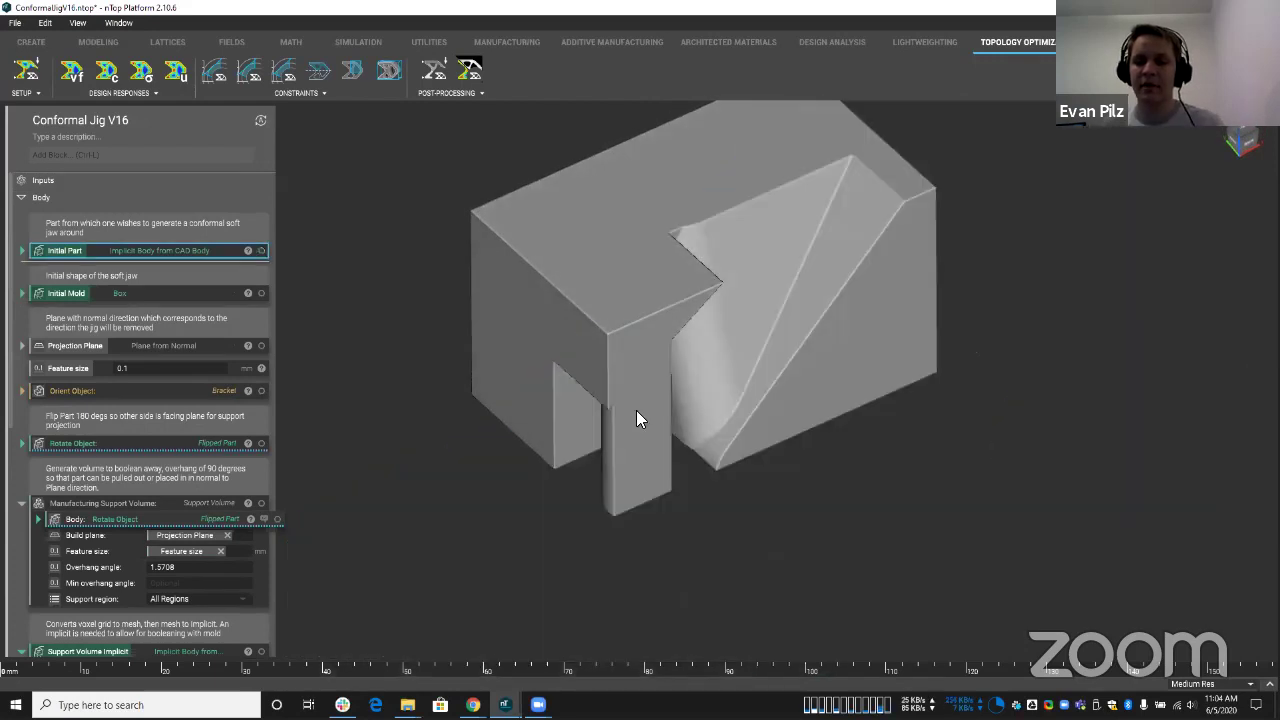
mouse_move(608, 457)
right_down()
mouse_move(657, 360)
mouse_move(694, 363)
mouse_move(676, 390)
mouse_move(590, 440)
right_up()
right_drag(634, 382, 592, 362)
Step: Hide Soft Jaw Phase 1 and display Soft Jaw Phase 2, examining the region removed by the Support Volume Rotated body
scroll(194, 376, down, 3)
scroll(194, 376, down, 2)
click(262, 348)
click(262, 453)
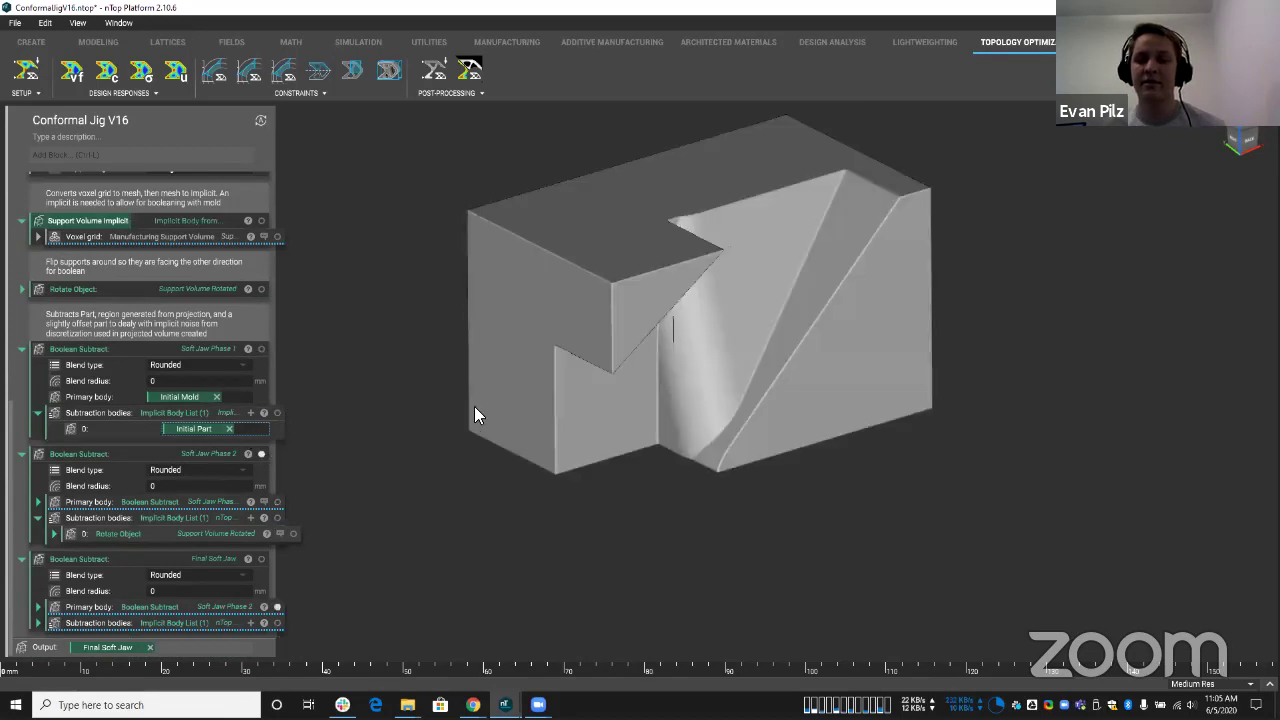
right_drag(471, 414, 420, 390)
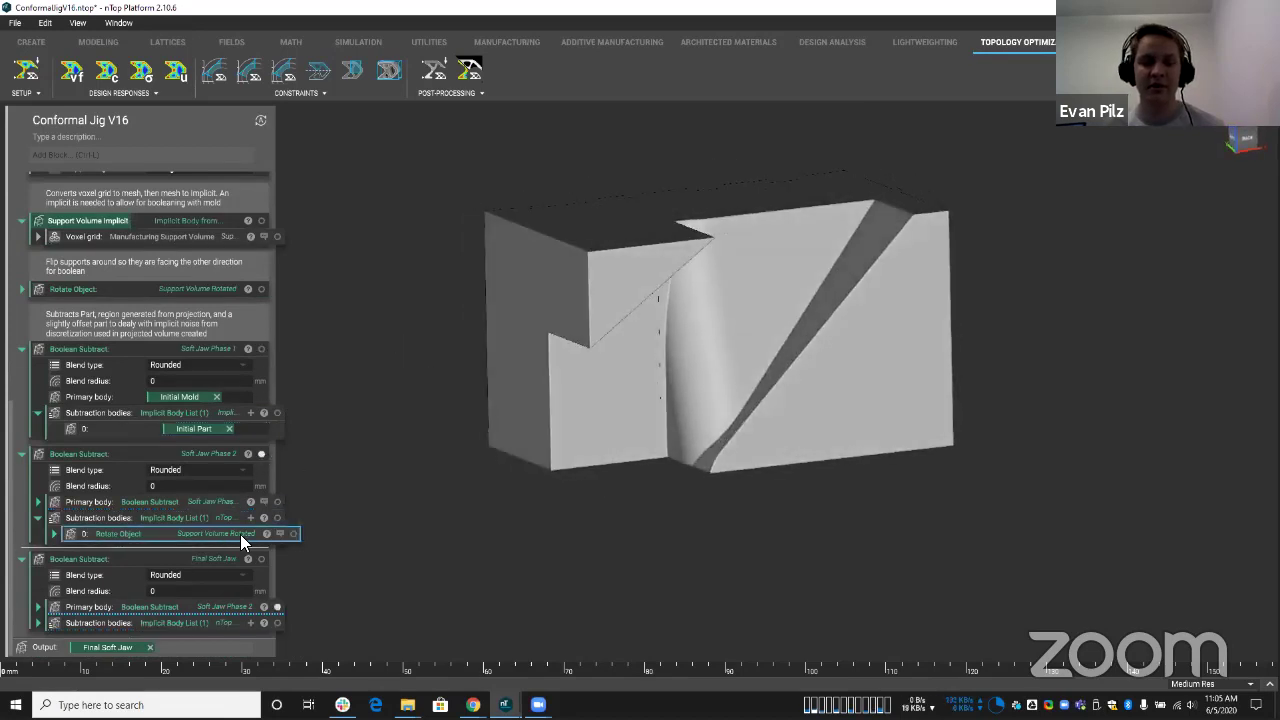
right_drag(387, 504, 697, 344)
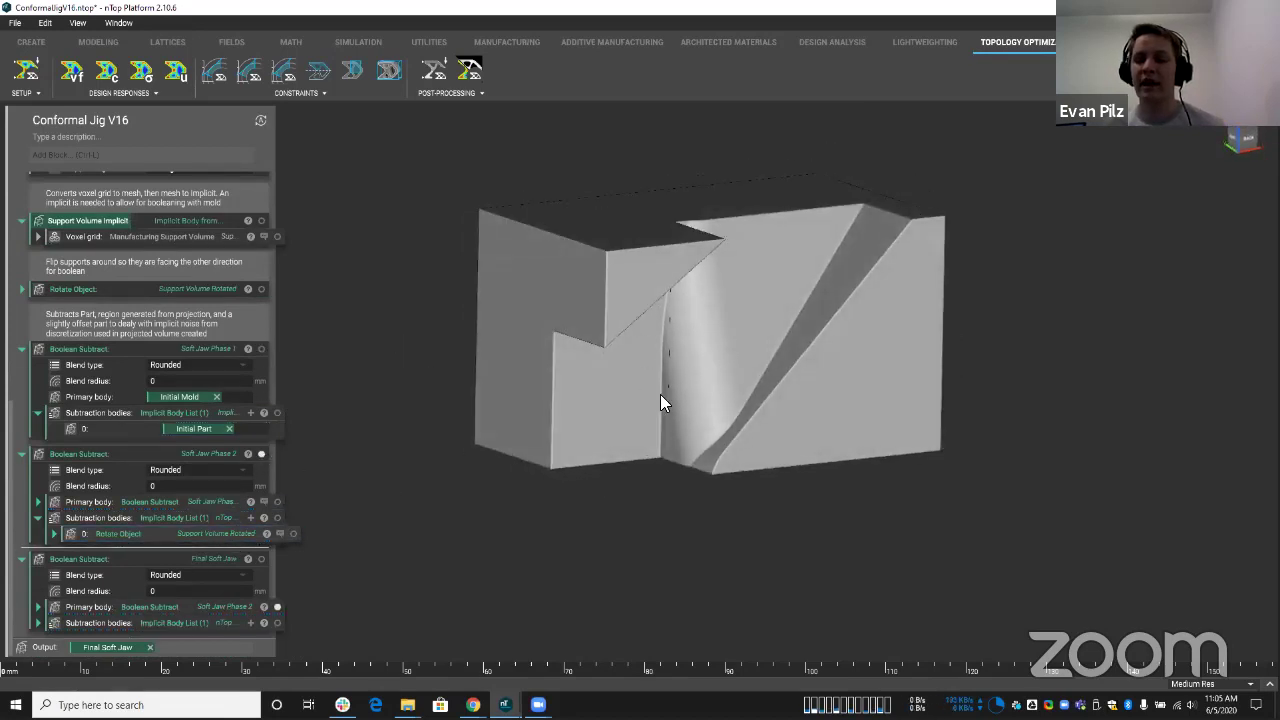
right_drag(660, 394, 648, 360)
Step: Hide Soft Jaw Phase 2 and display the Final Soft Jaw instead
click(262, 452)
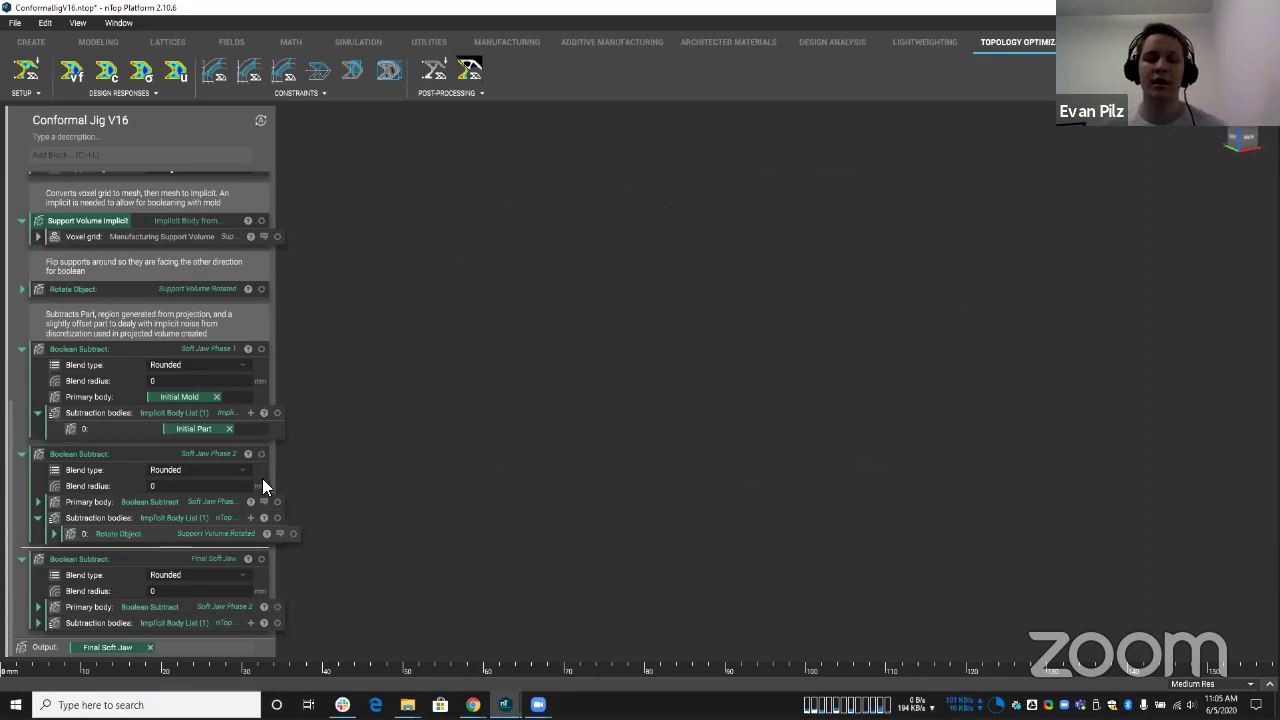
click(261, 558)
right_drag(546, 497, 612, 506)
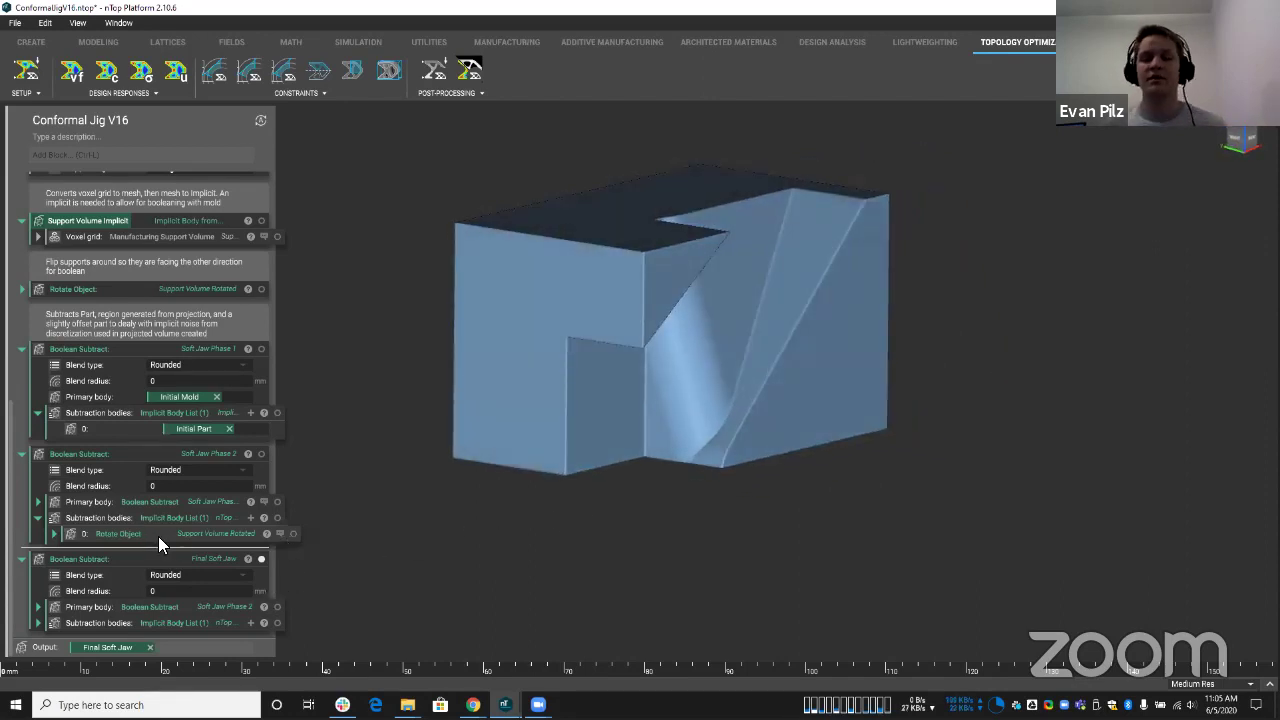
Step: Briefly show the Initial Mold, followed by the Projection Plane, to examine each against the Final Soft Jaw
scroll(160, 534, up, 5)
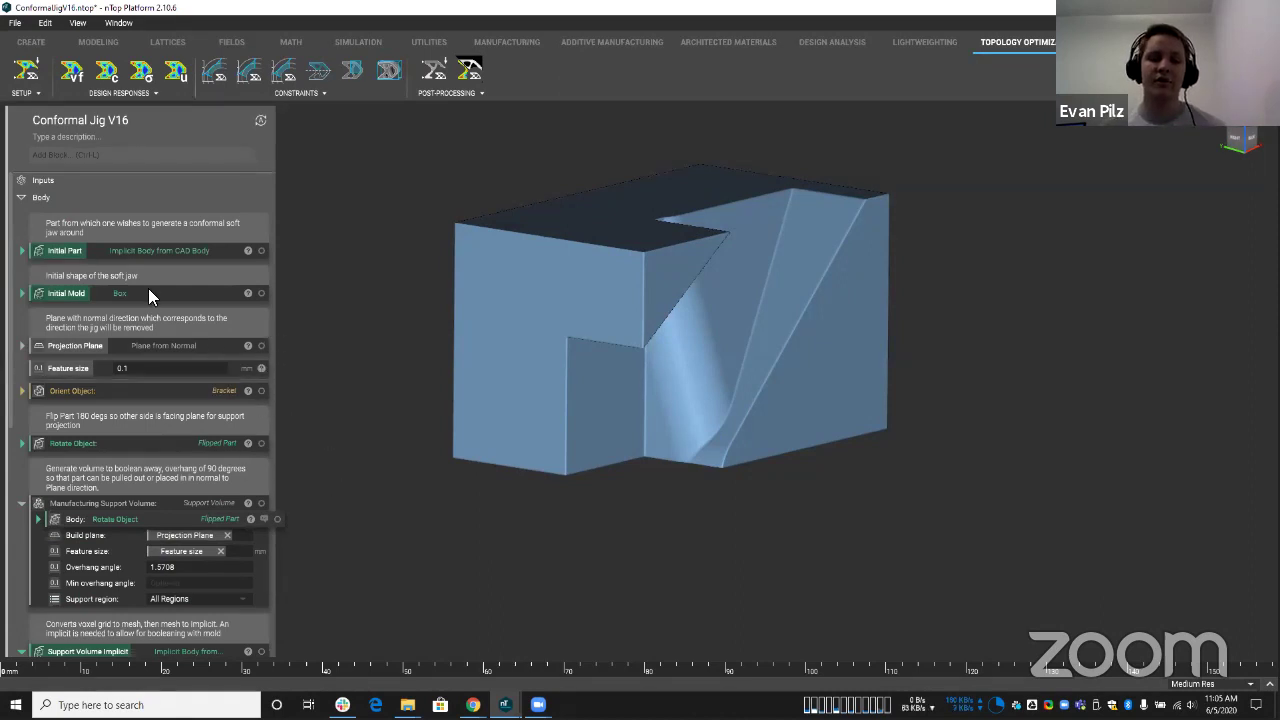
click(152, 252)
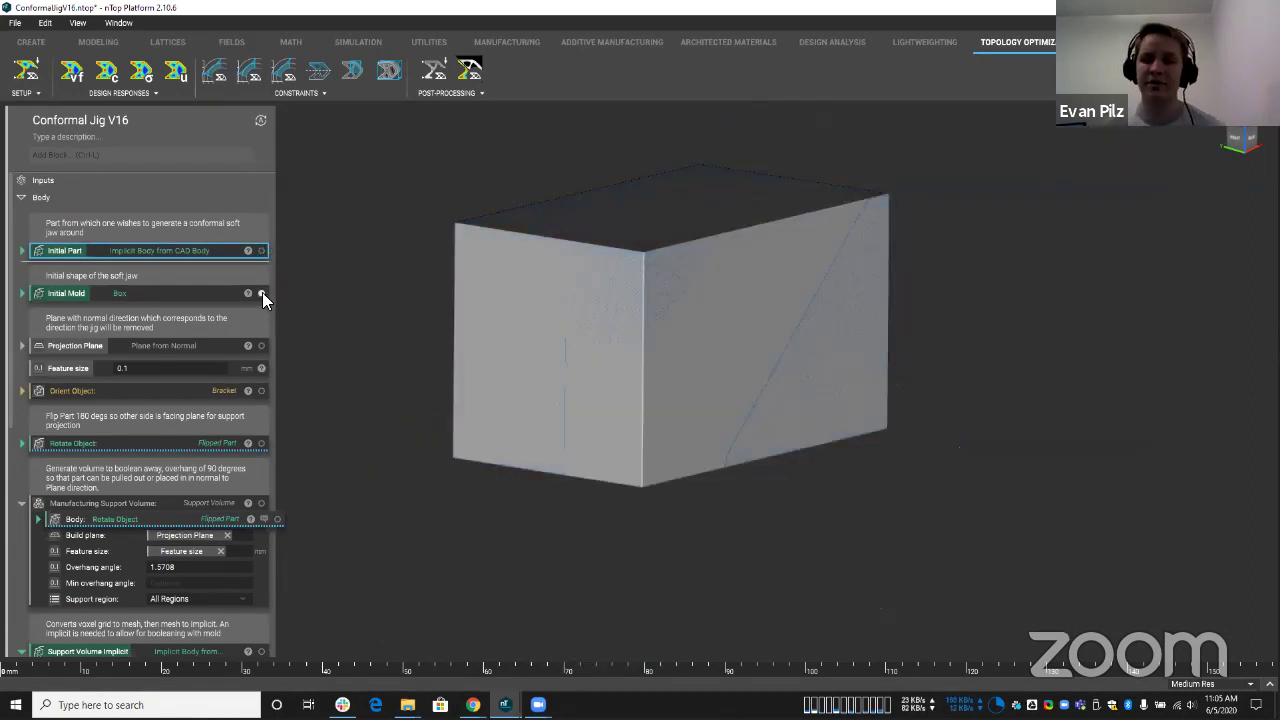
click(261, 346)
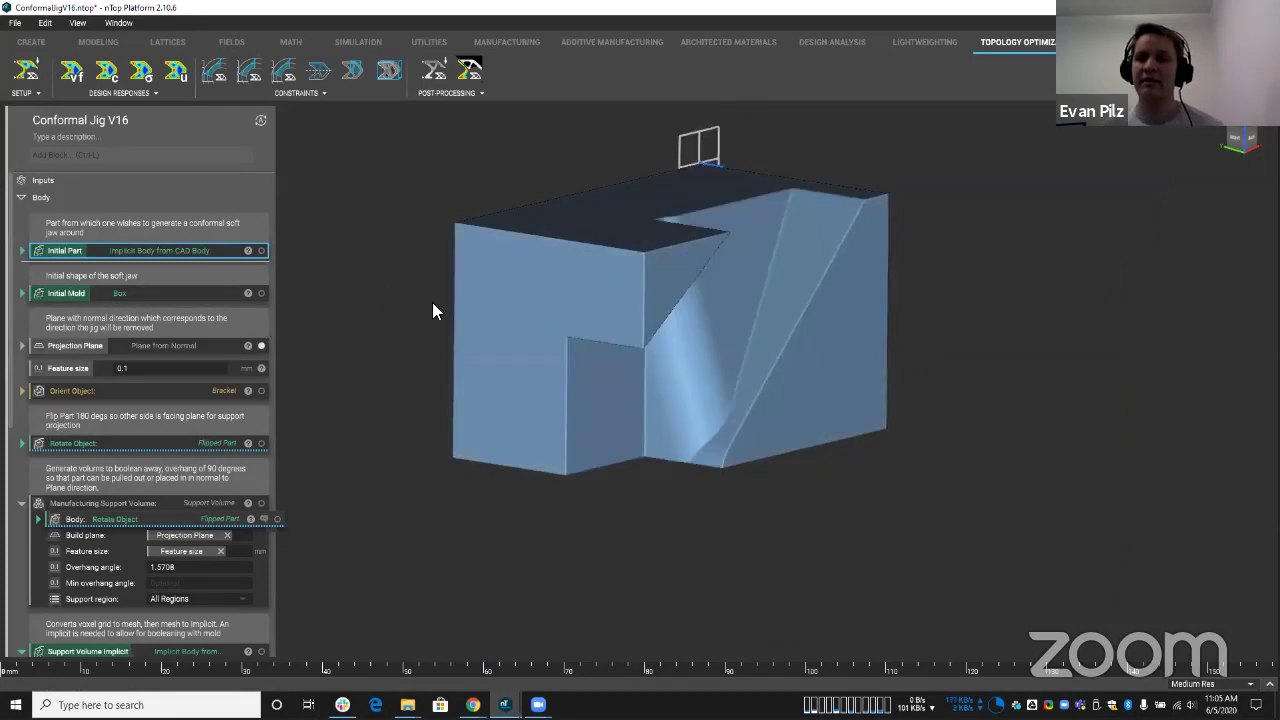
right_drag(466, 320, 438, 314)
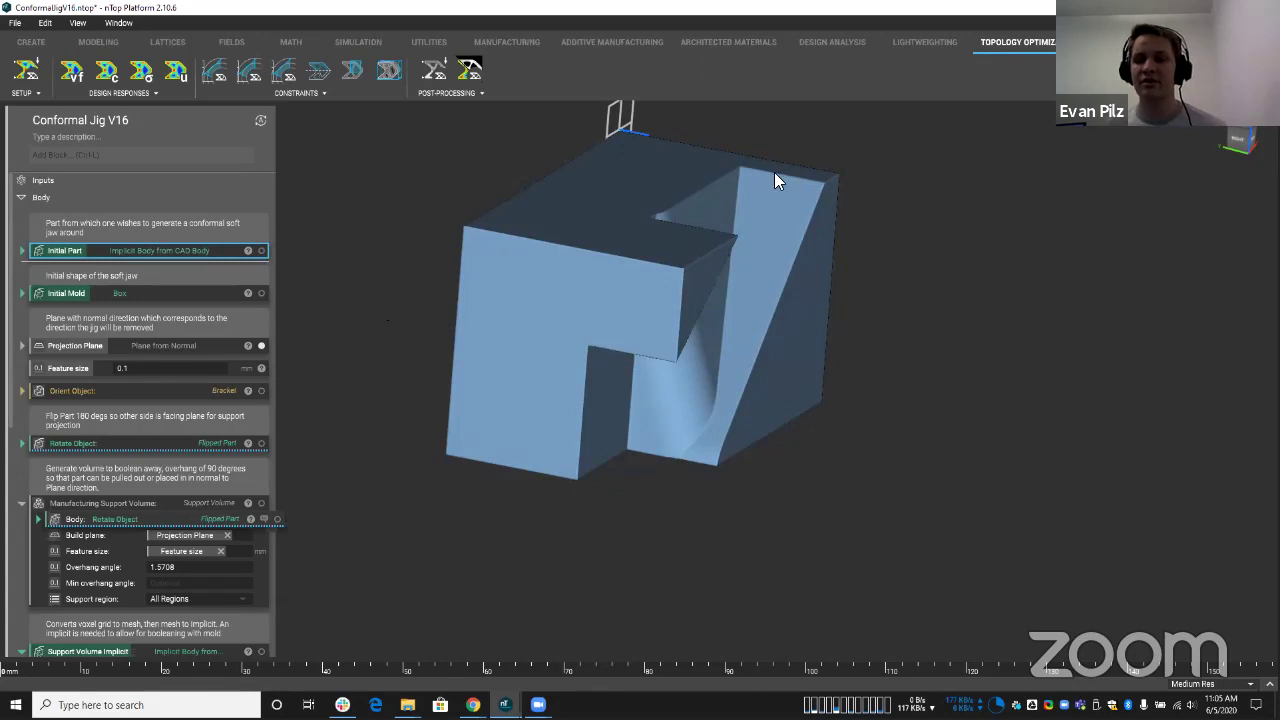
right_drag(706, 210, 666, 360)
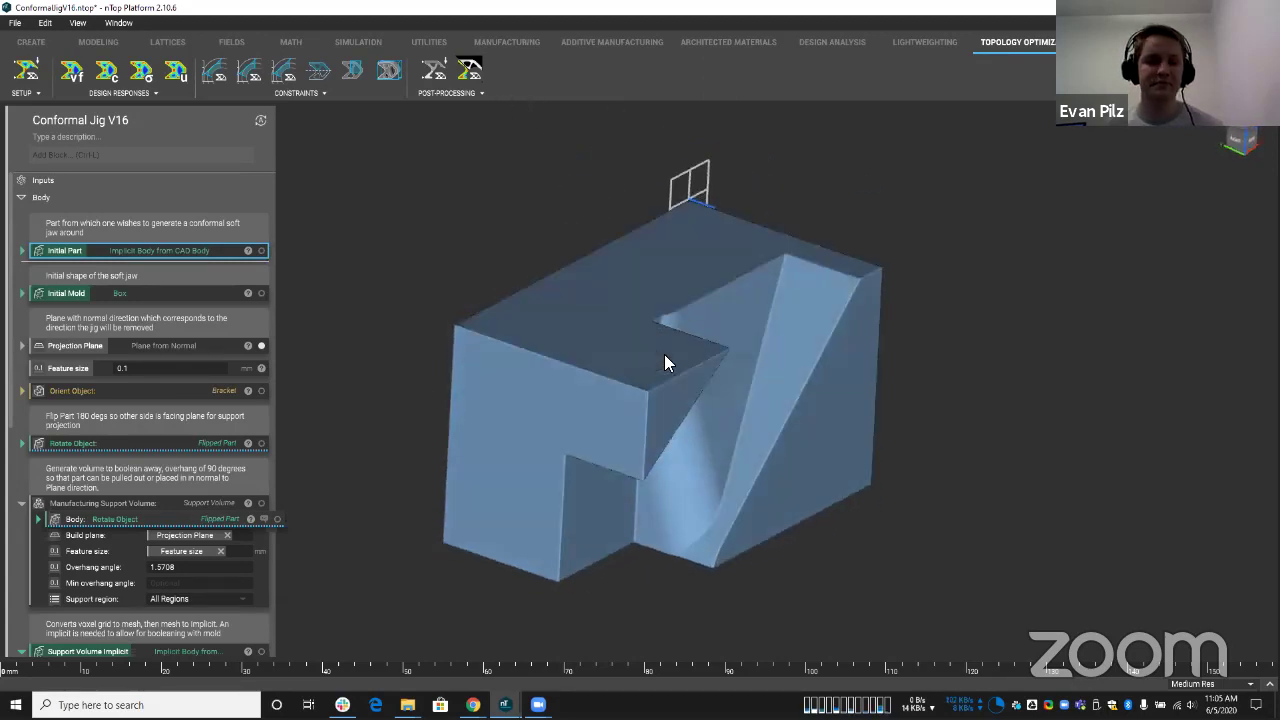
click(261, 346)
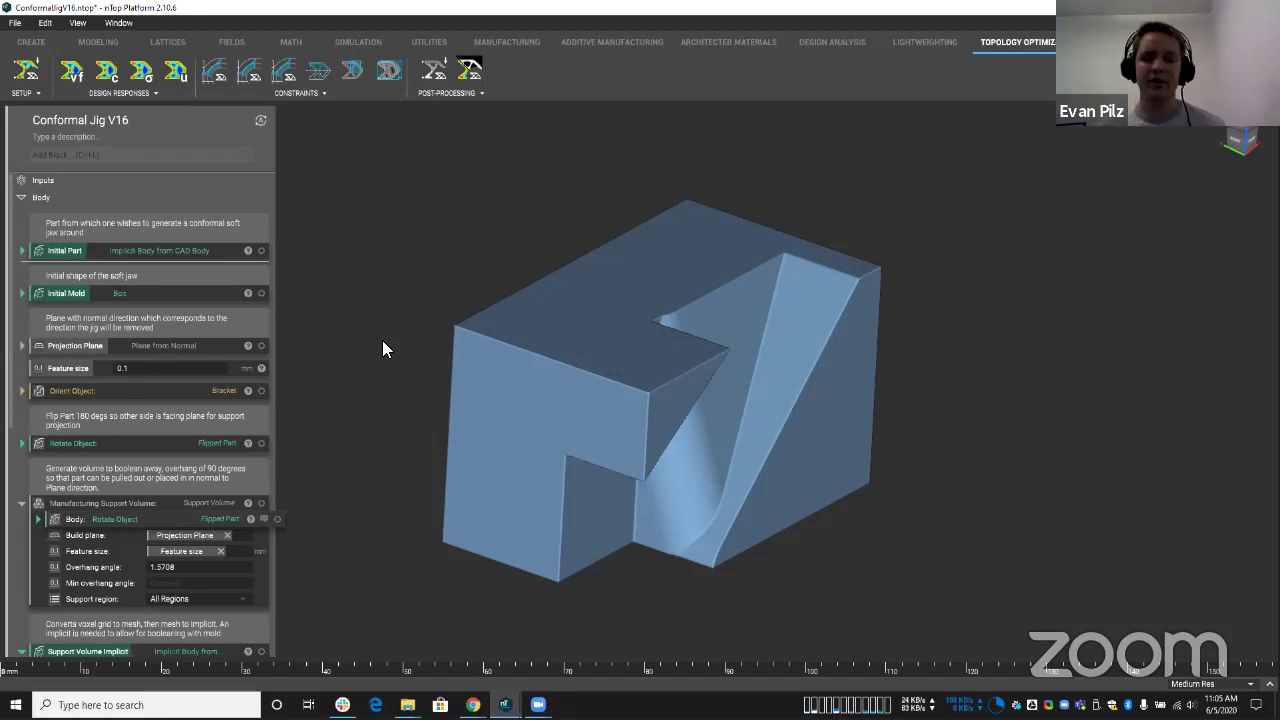
right_drag(434, 354, 510, 340)
Step: Switch to the nTop Live window and show only the Final Part without its soft jaws, examining it from several angles
mouse_move(504, 704)
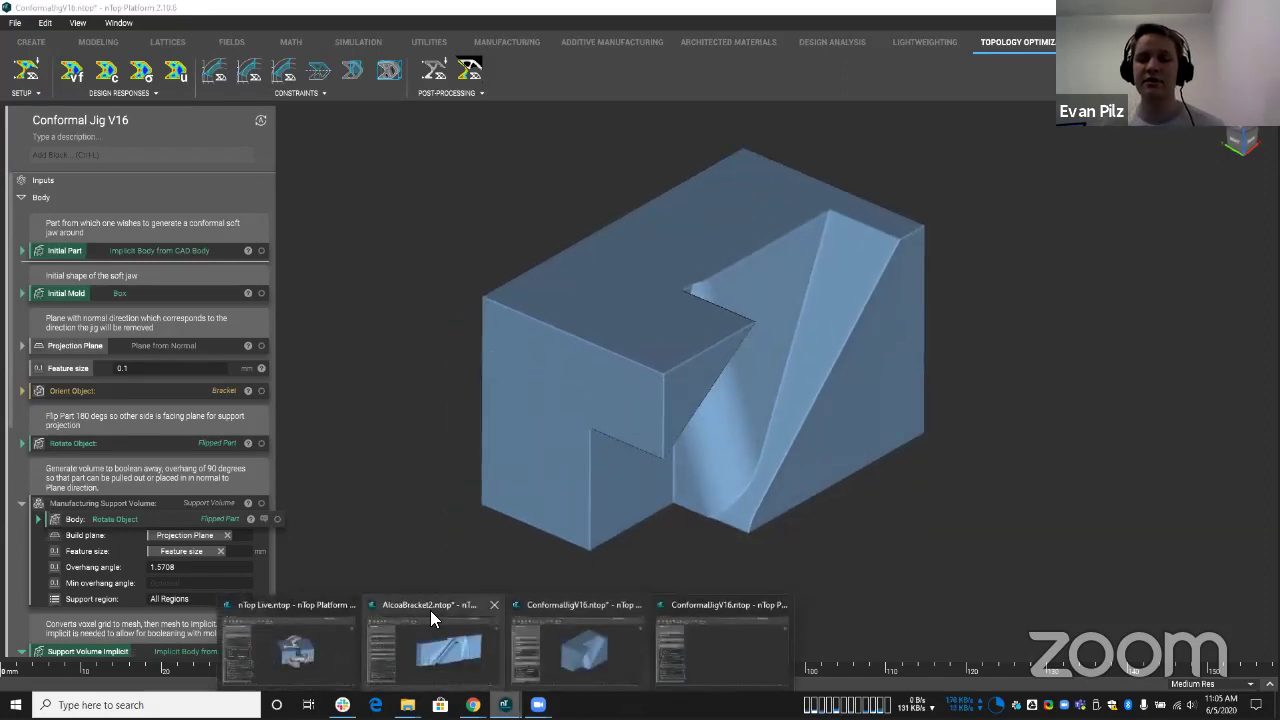
click(303, 663)
right_drag(489, 437, 637, 465)
click(740, 356)
click(822, 304)
scroll(594, 430, up, 3)
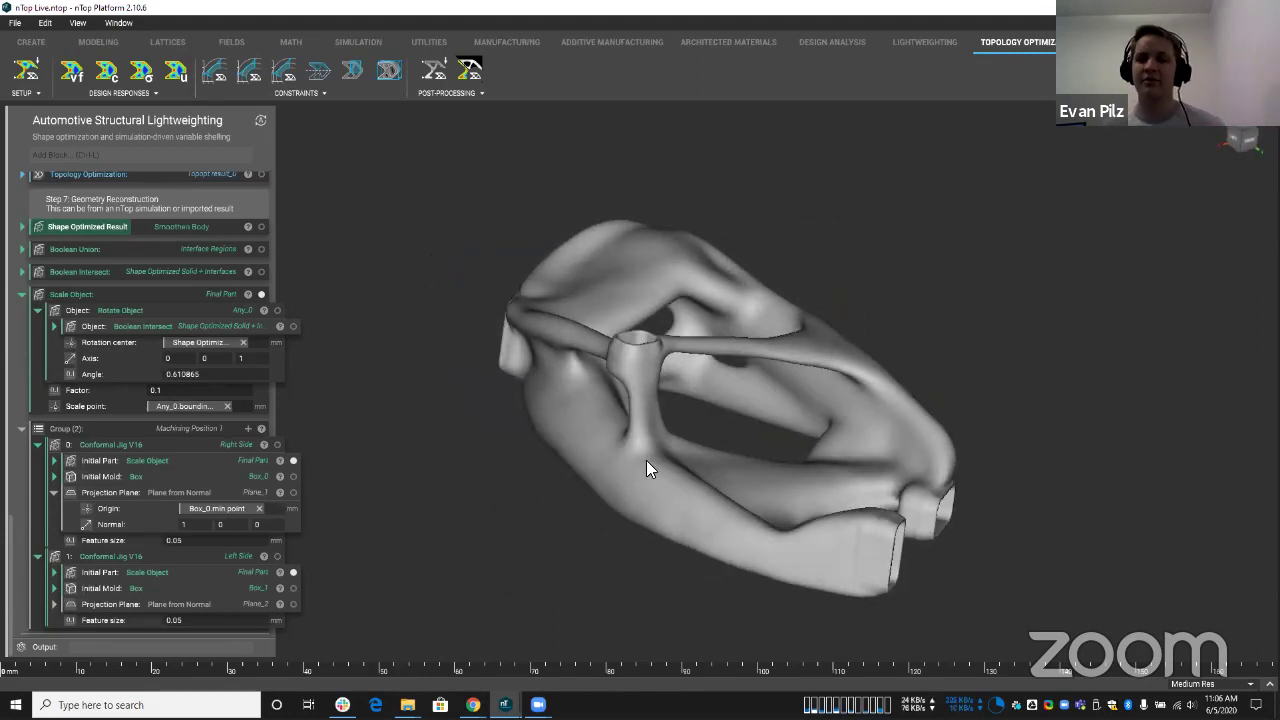
right_drag(669, 507, 998, 440)
scroll(620, 460, up, 3)
right_drag(708, 462, 652, 428)
scroll(652, 428, down, 3)
right_drag(728, 400, 736, 372)
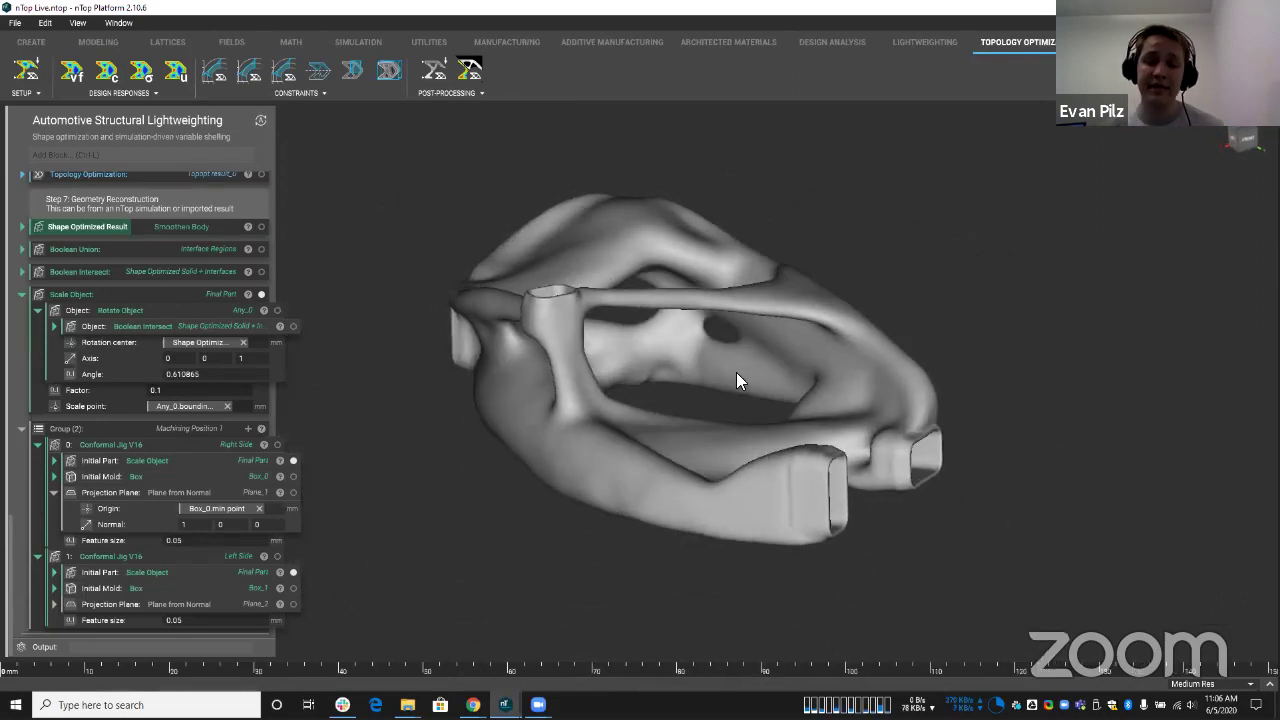
Step: Display the Right Side and Left Side Conformal Jig blocks around the Final Part
click(277, 444)
click(277, 556)
right_drag(300, 551, 622, 400)
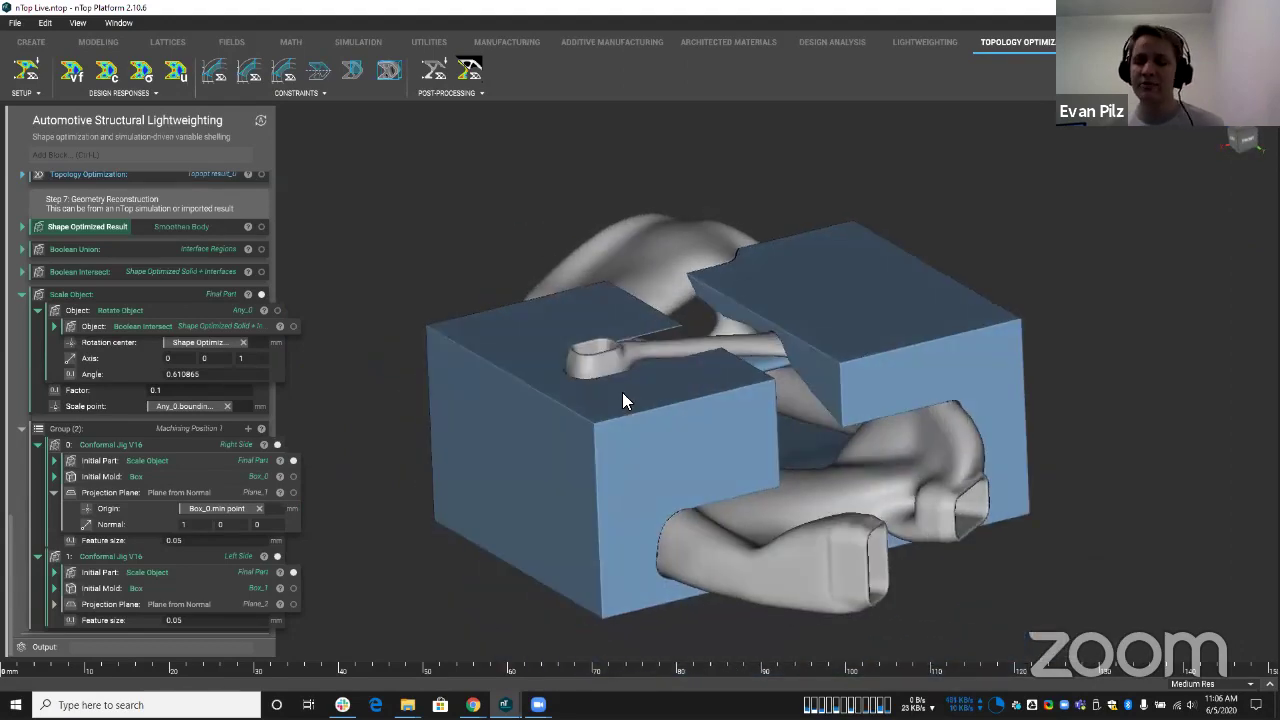
Step: Hide the Final Part and the Left Side jig to examine the conformal cavity of the Right Side jig
click(651, 443)
click(764, 514)
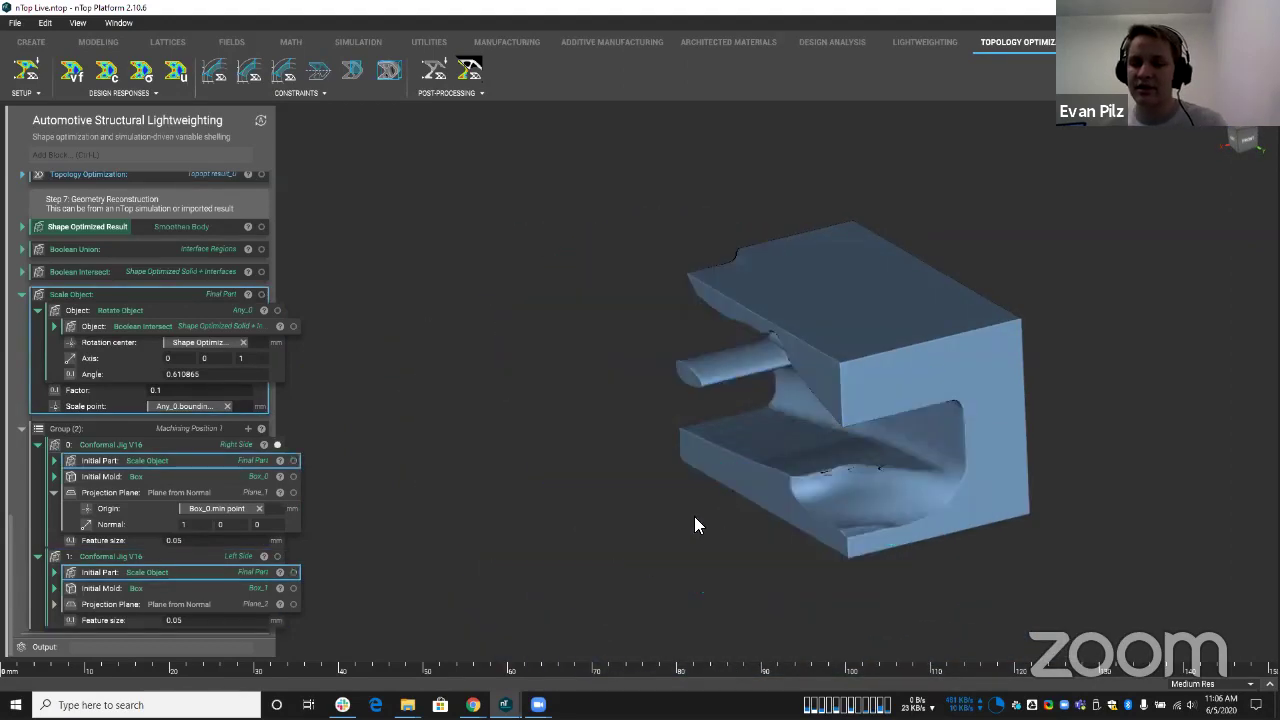
scroll(694, 516, up, 10)
right_drag(706, 459, 757, 374)
Step: Show the Final Part again together with the Right Side jig
key(shift+h)
click(722, 550)
right_drag(722, 550, 724, 373)
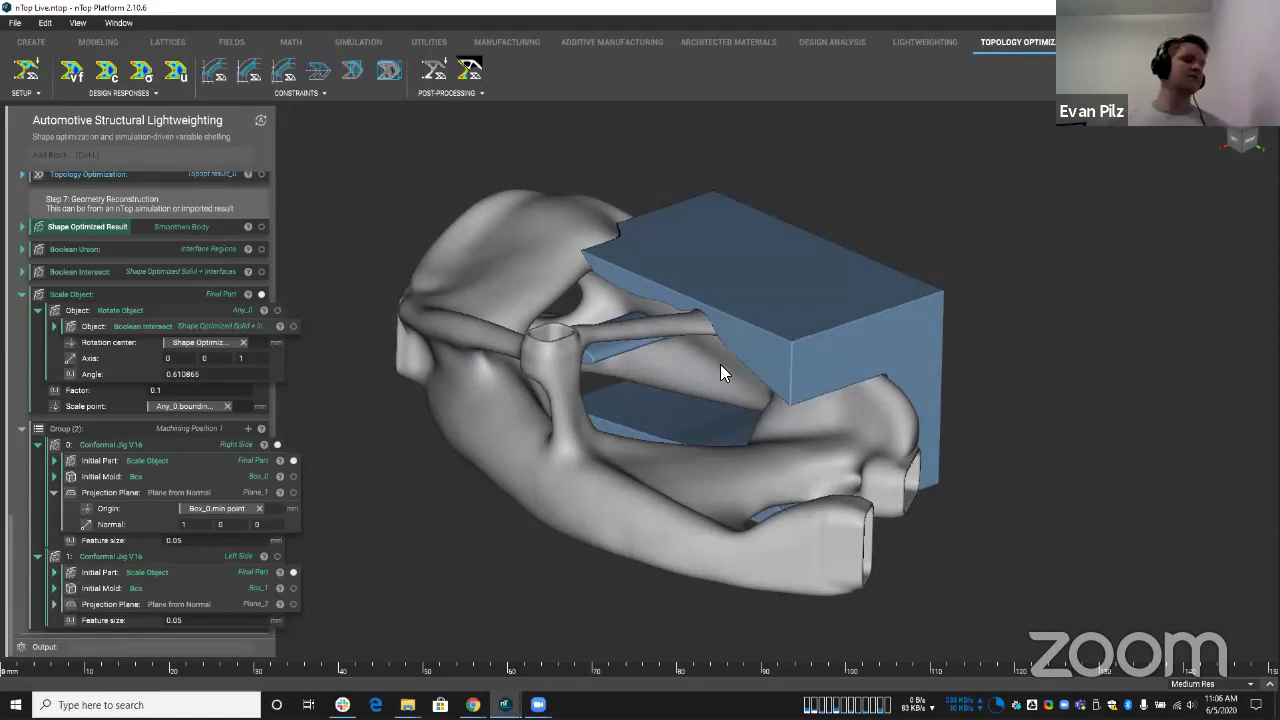
Step: Examine how the Right Side jig fits around the organic Final Part from several angles
scroll(722, 365, down, 5)
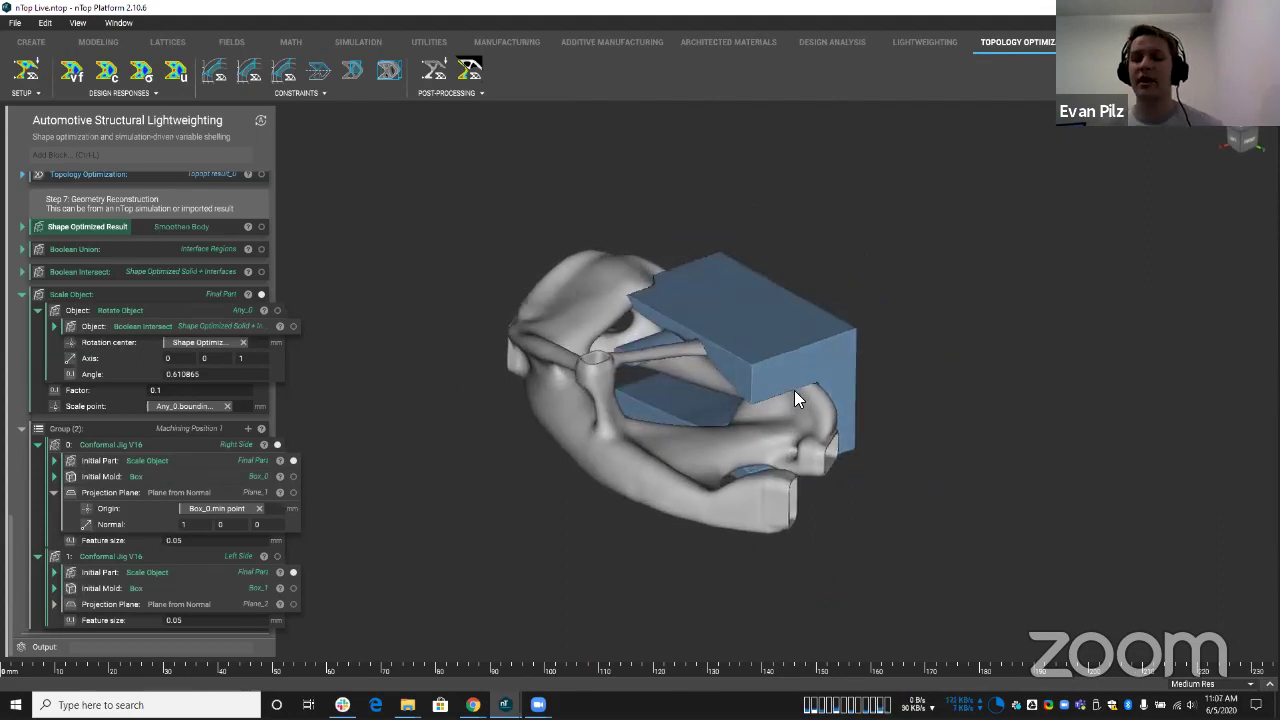
right_drag(796, 390, 827, 448)
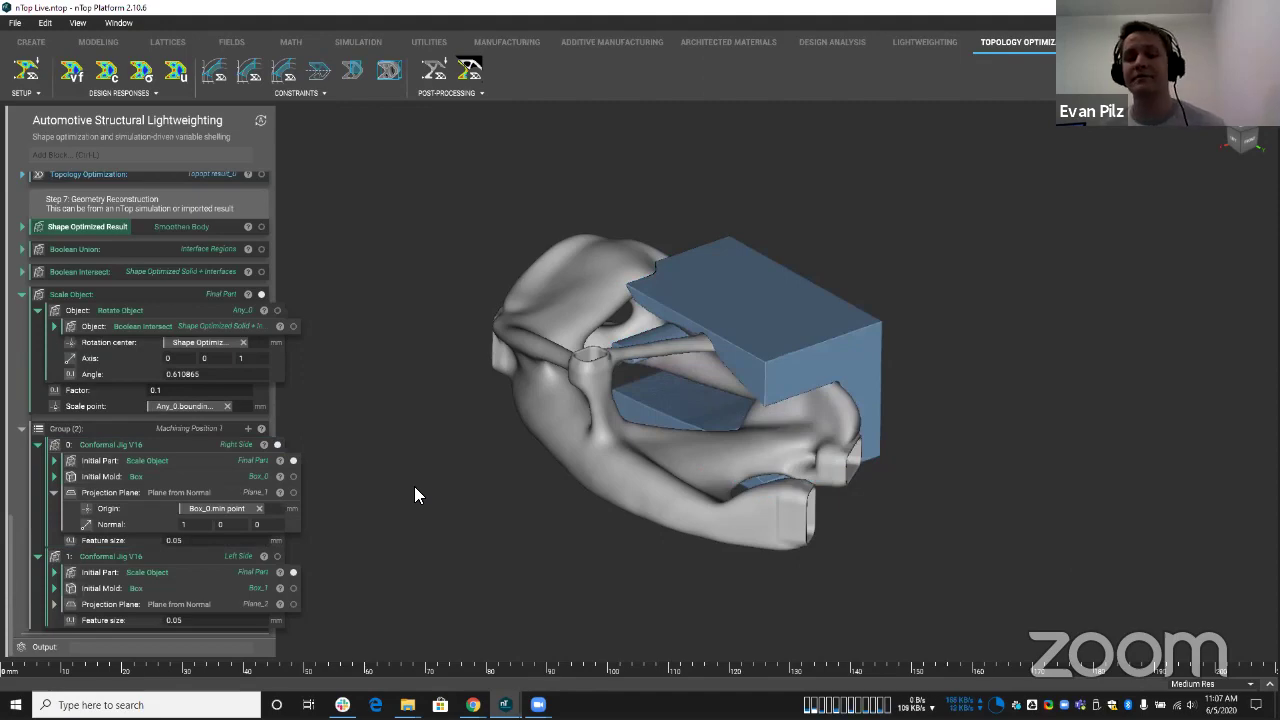
right_drag(411, 491, 548, 444)
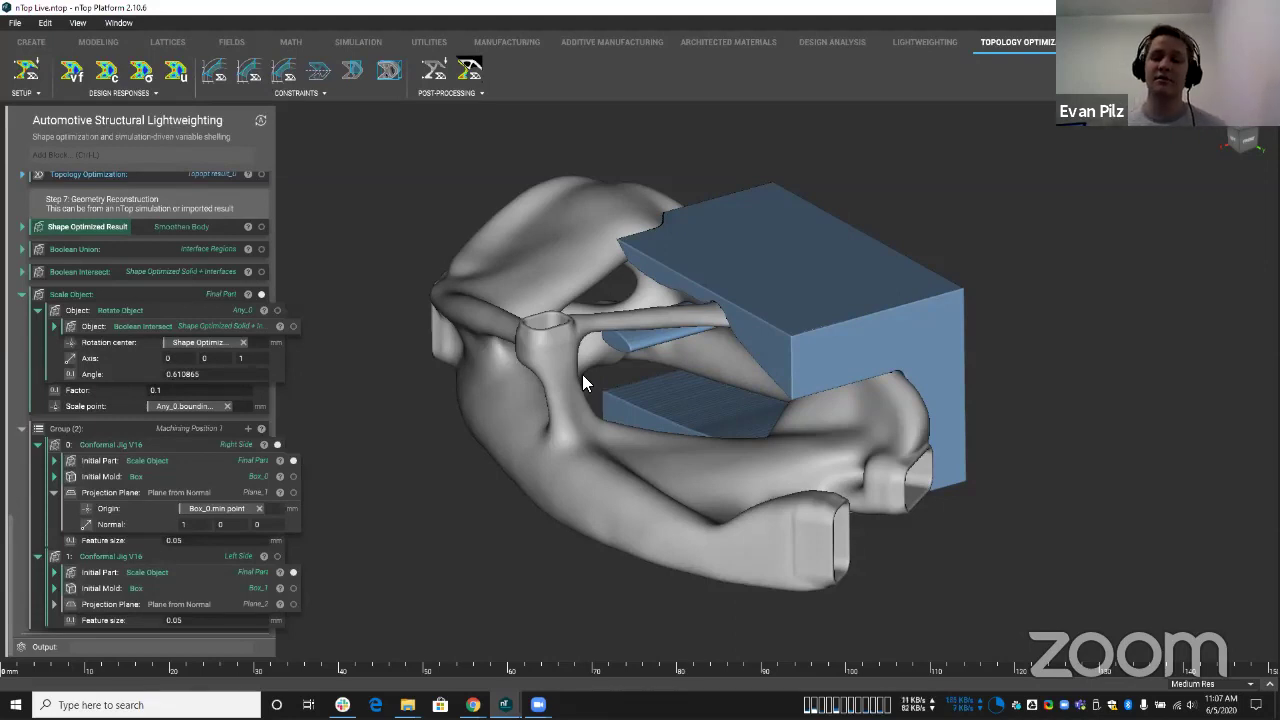
click(566, 332)
key(Escape)
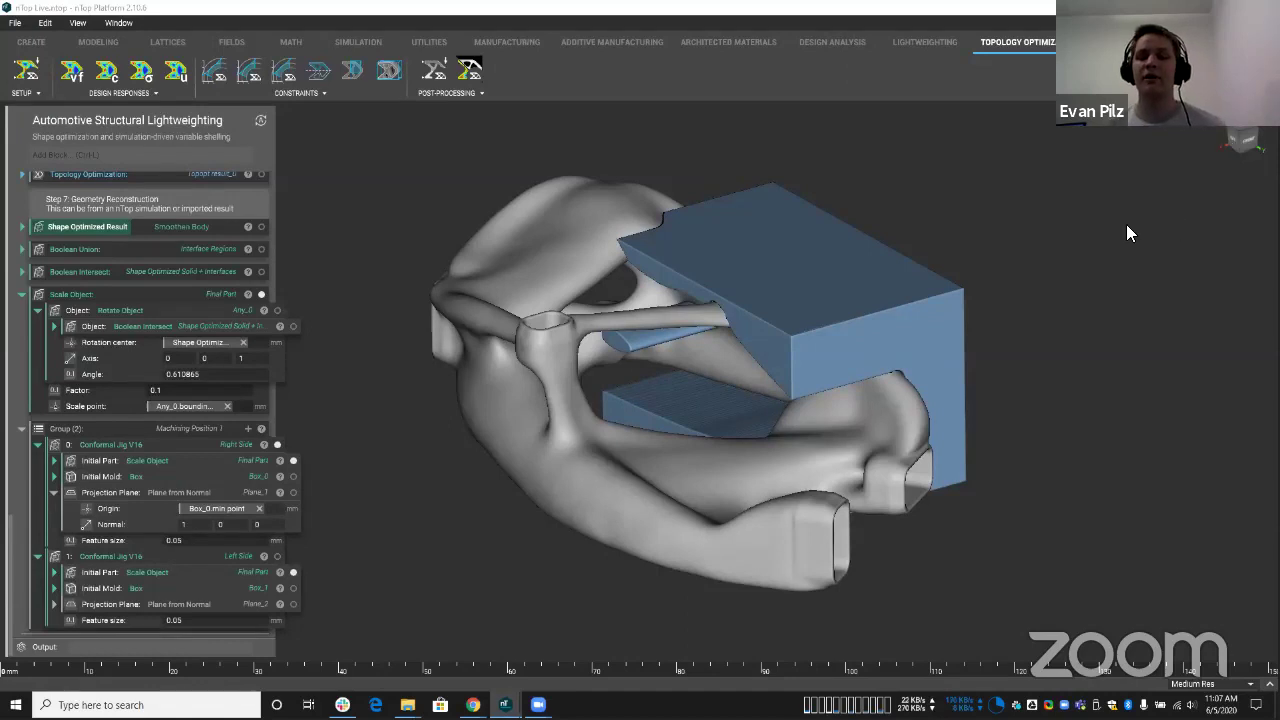
right_drag(1061, 243, 930, 318)
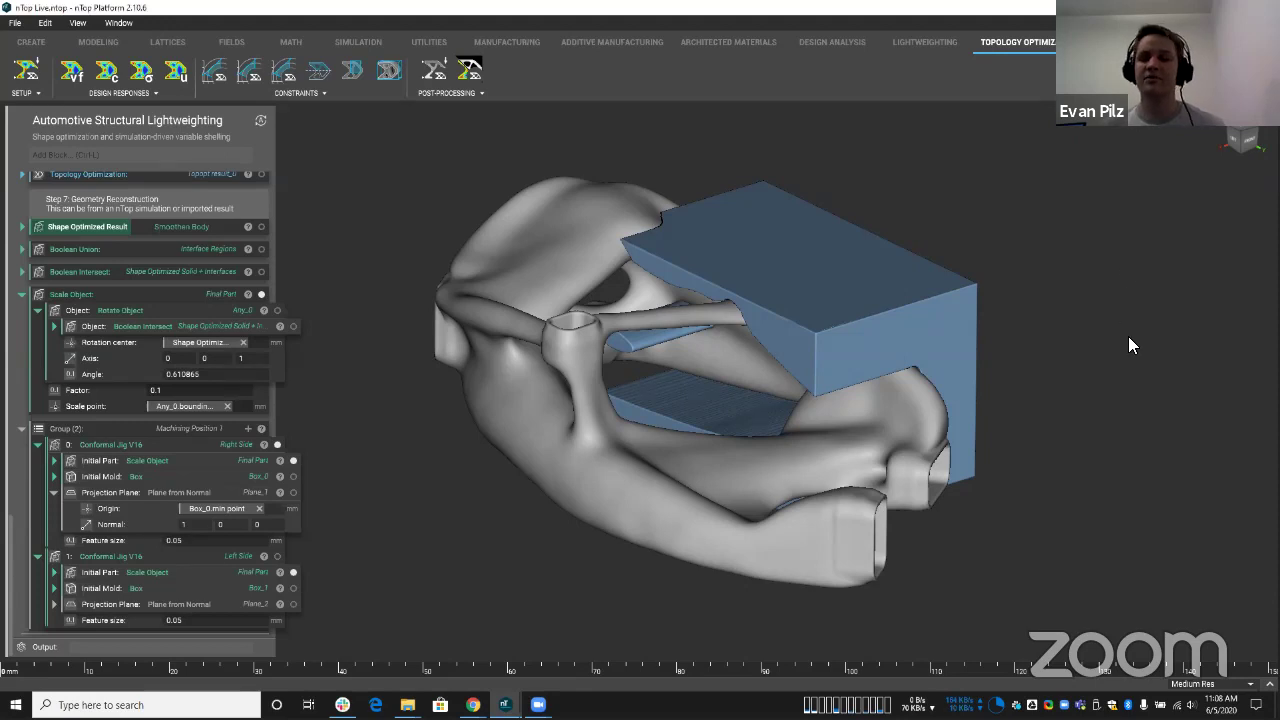
right_drag(1137, 348, 1020, 392)
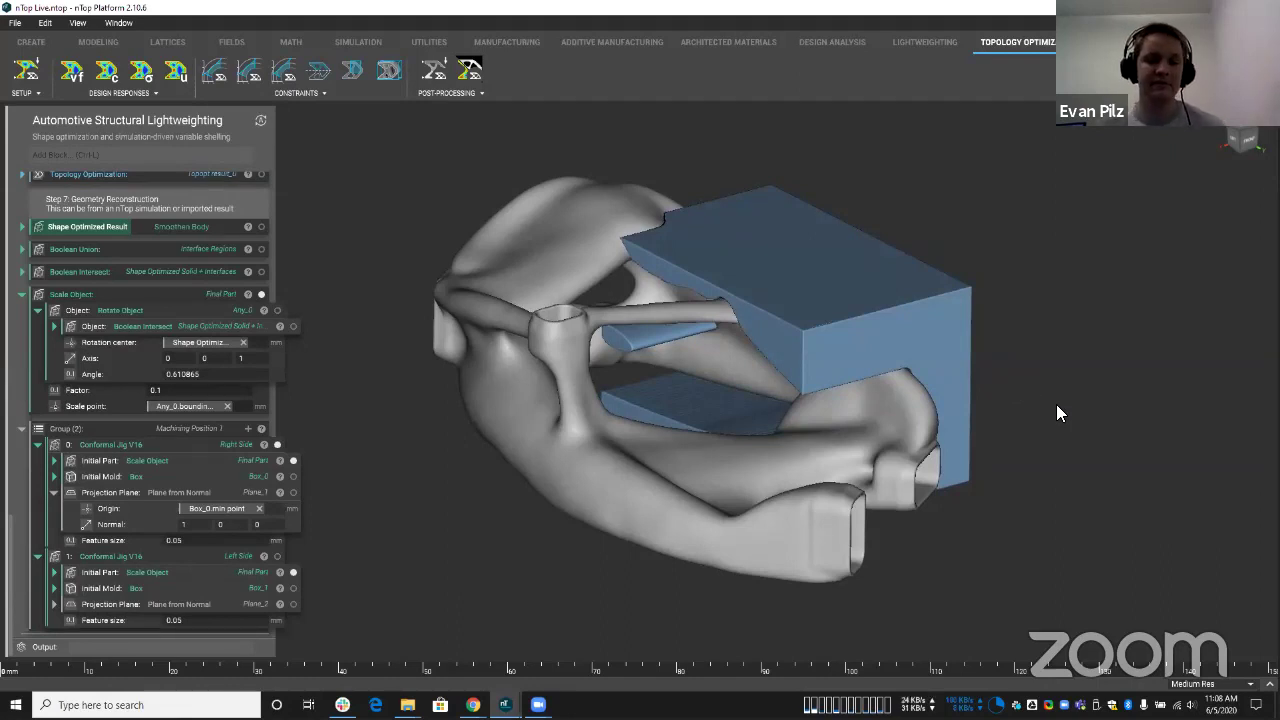
right_drag(1048, 394, 1038, 422)
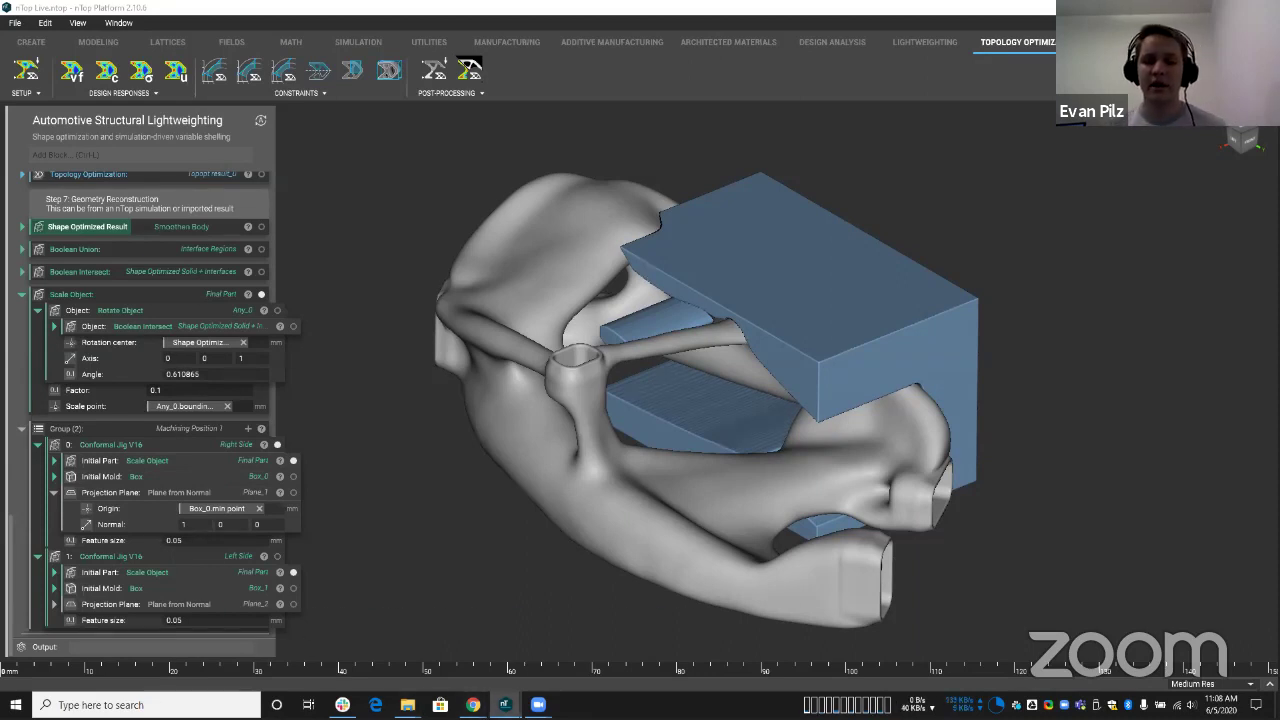
Step: Switch back to the ConformalJigV16 window and display the Initial Part together with the Flipped Part
mouse_move(505, 704)
click(586, 648)
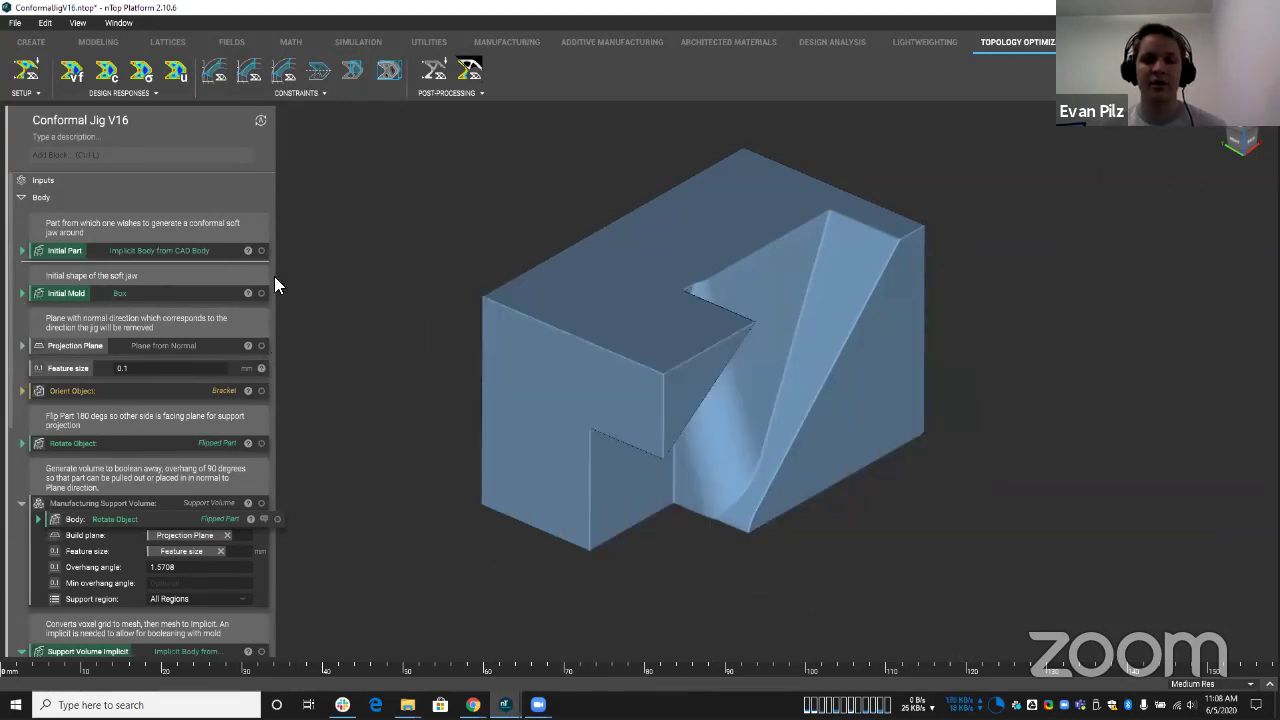
click(261, 250)
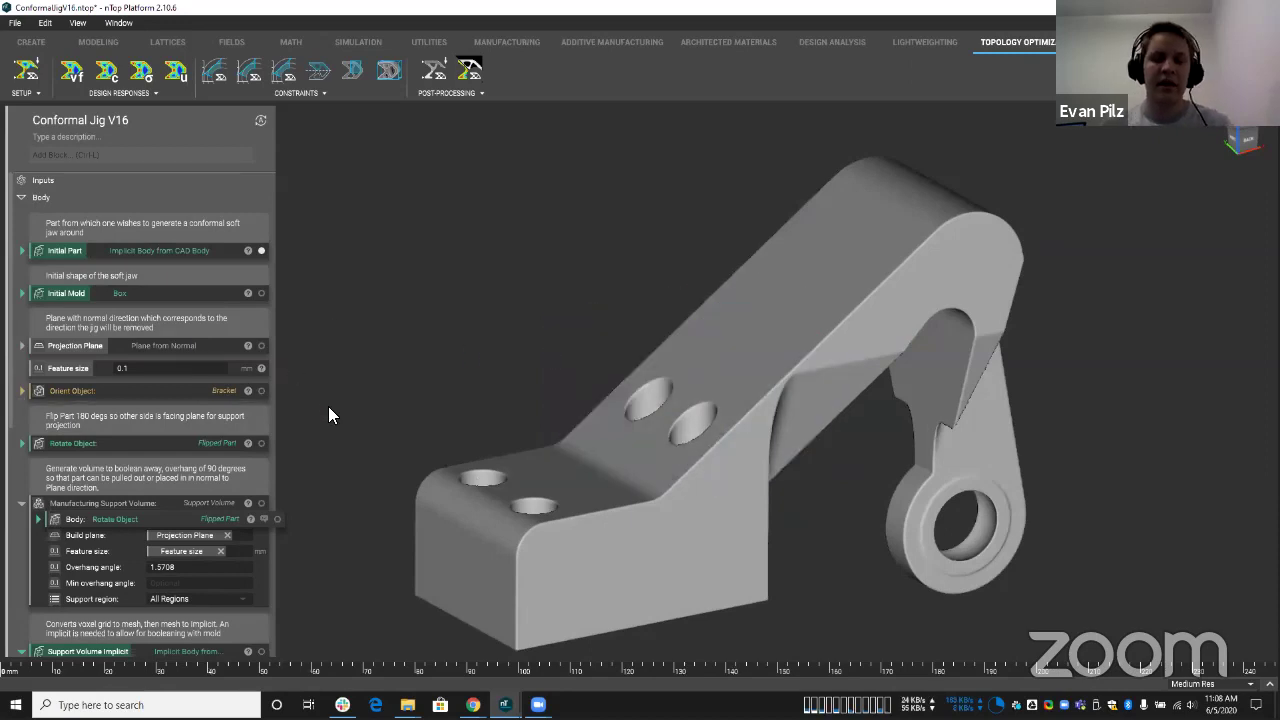
right_drag(326, 417, 242, 470)
click(261, 443)
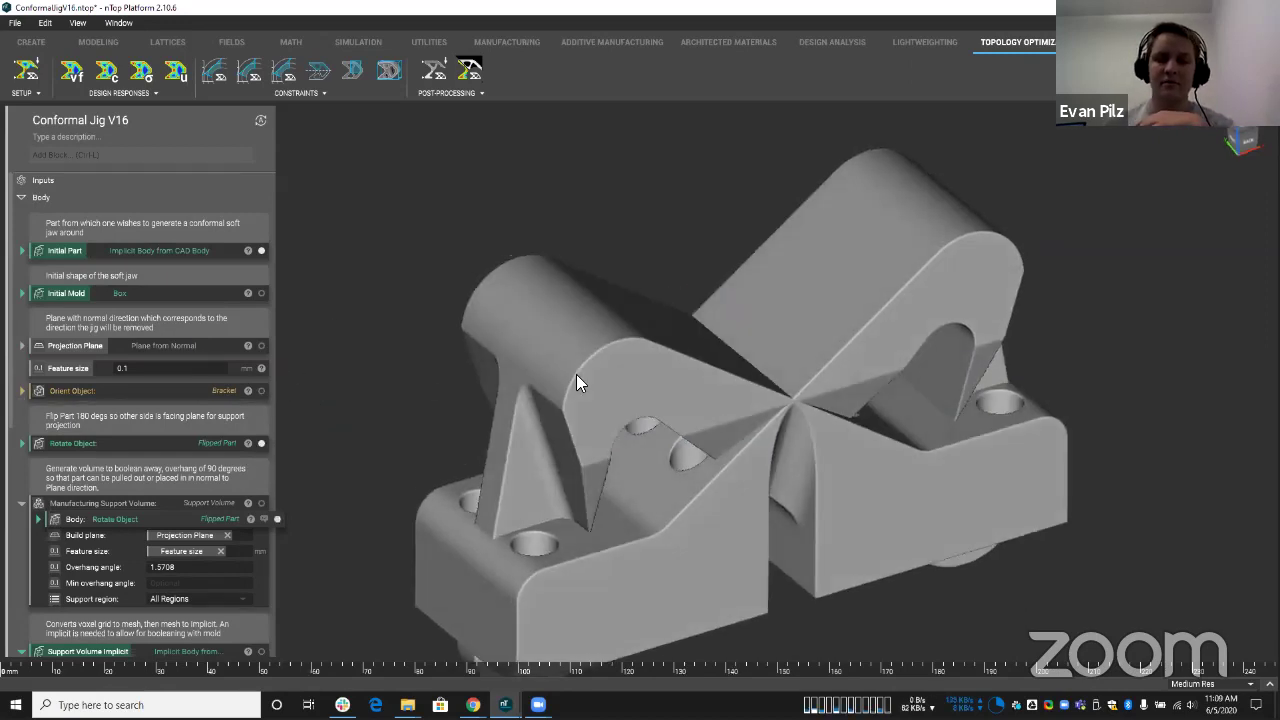
Step: Hide the Initial Part and display the Manufacturing Support Volume in place of the Flipped Part to examine the projected region
right_drag(650, 368, 316, 270)
click(261, 250)
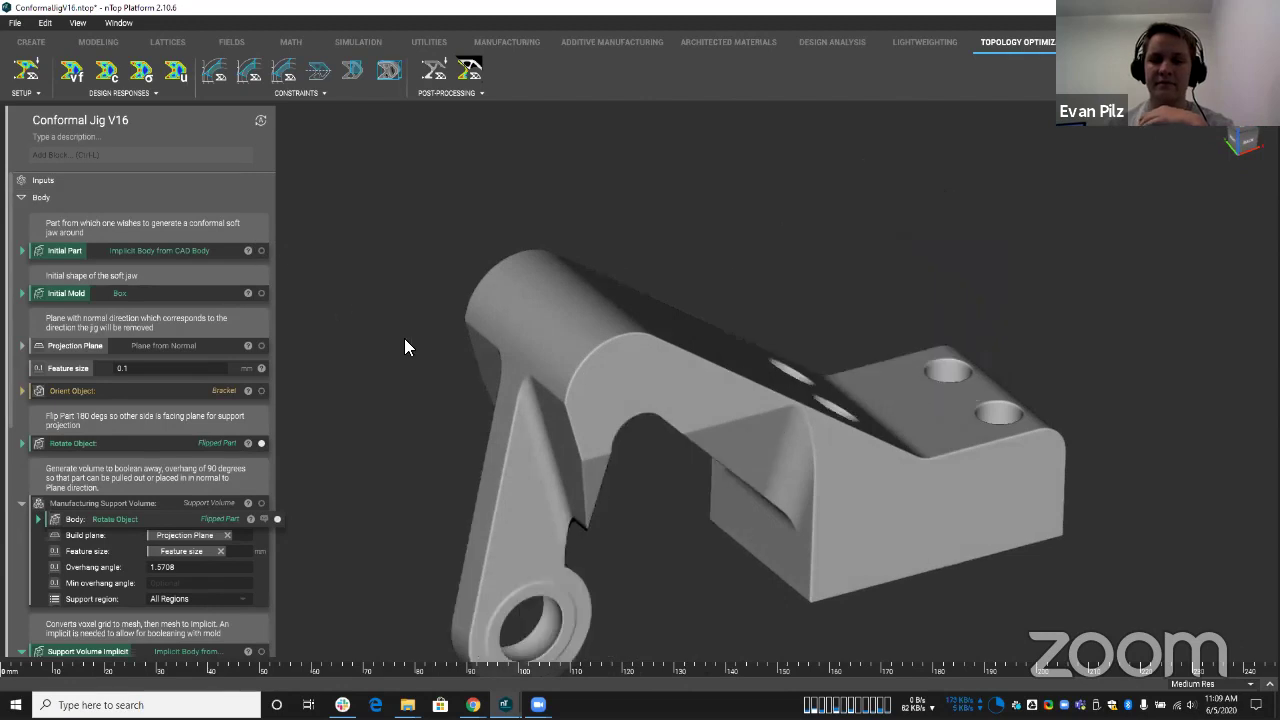
scroll(270, 390, down, 1)
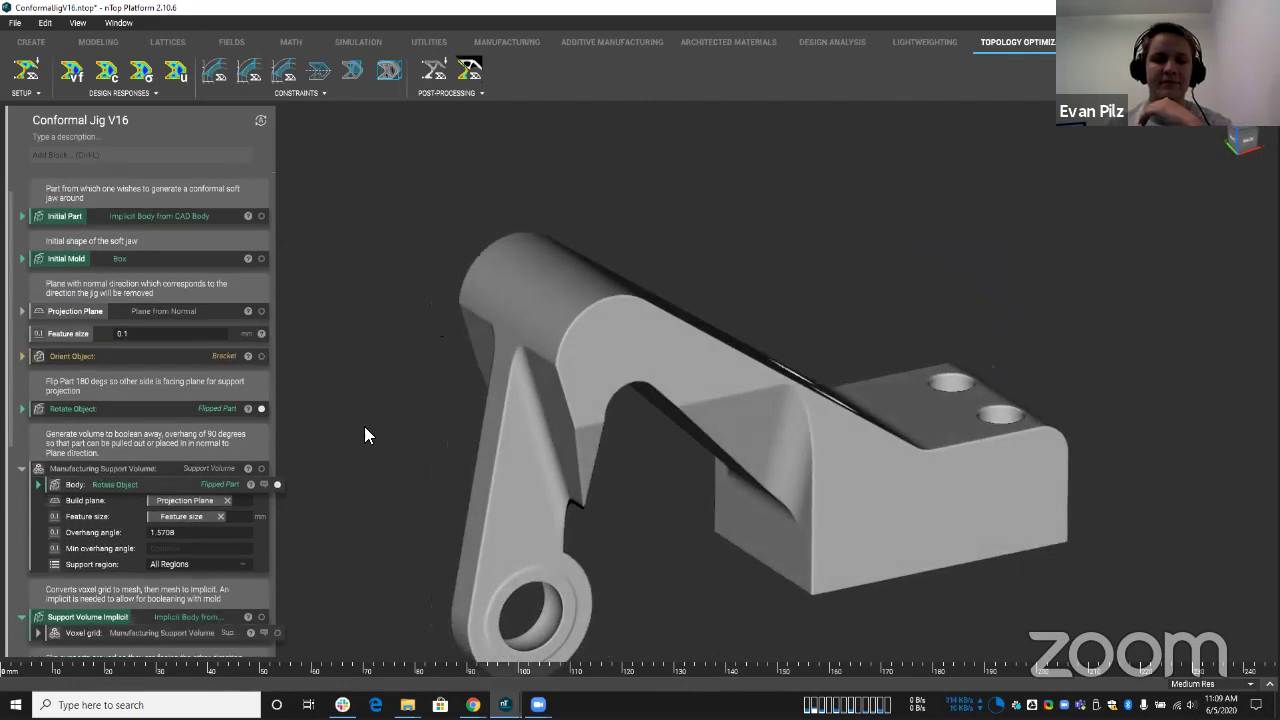
click(261, 468)
click(277, 484)
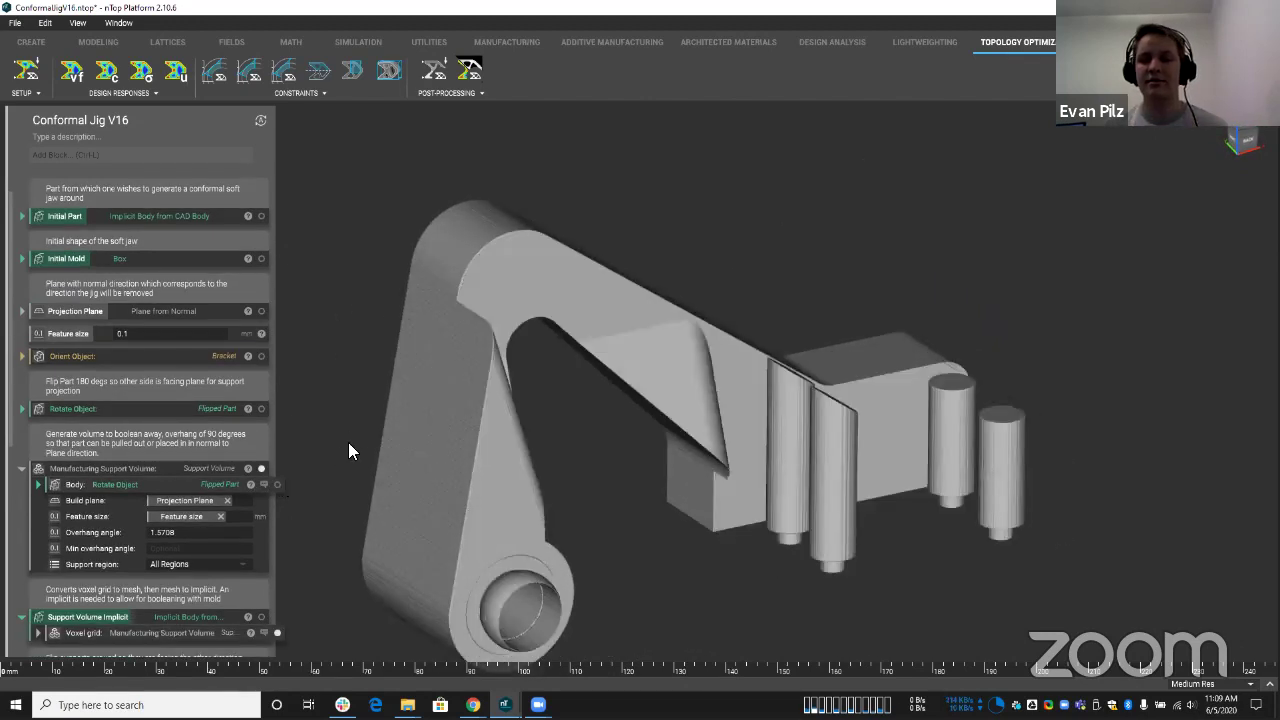
right_drag(350, 446, 466, 452)
right_drag(560, 388, 449, 446)
Step: Display the Support Volume Implicit body in place of the Manufacturing Support Volume and inspect it
scroll(263, 466, down, 5)
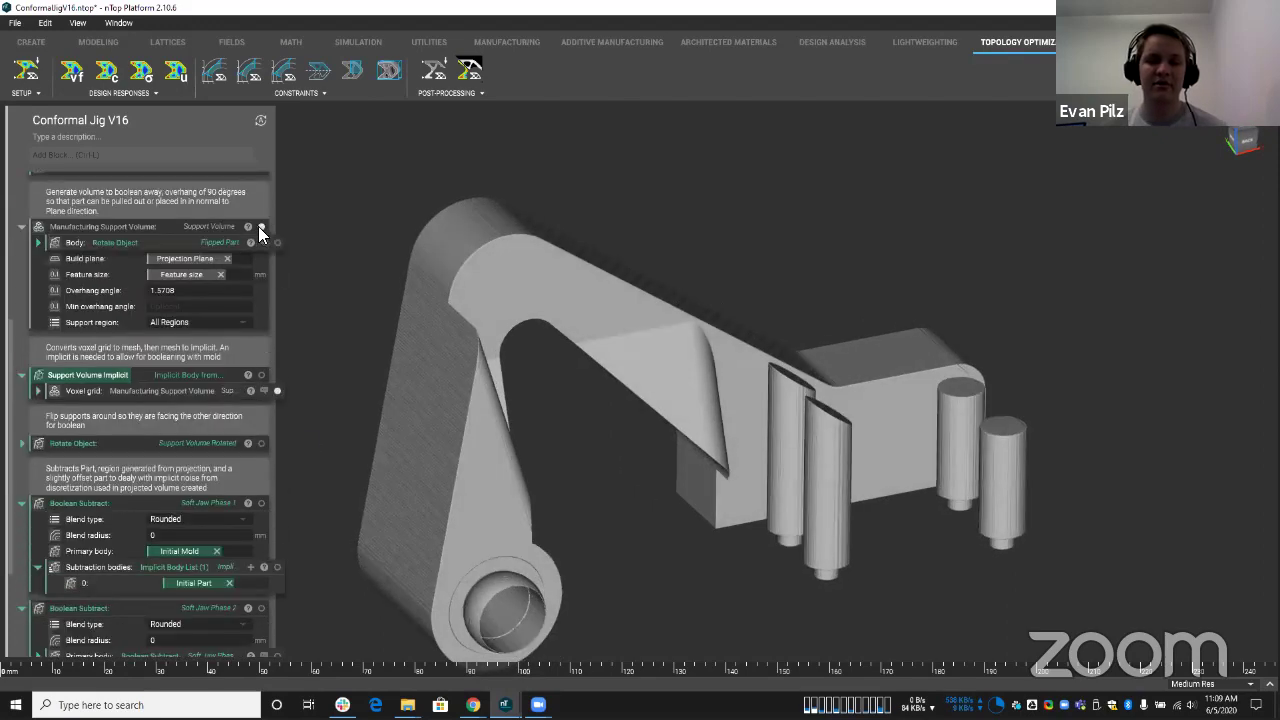
click(261, 226)
click(261, 375)
right_drag(358, 376, 408, 420)
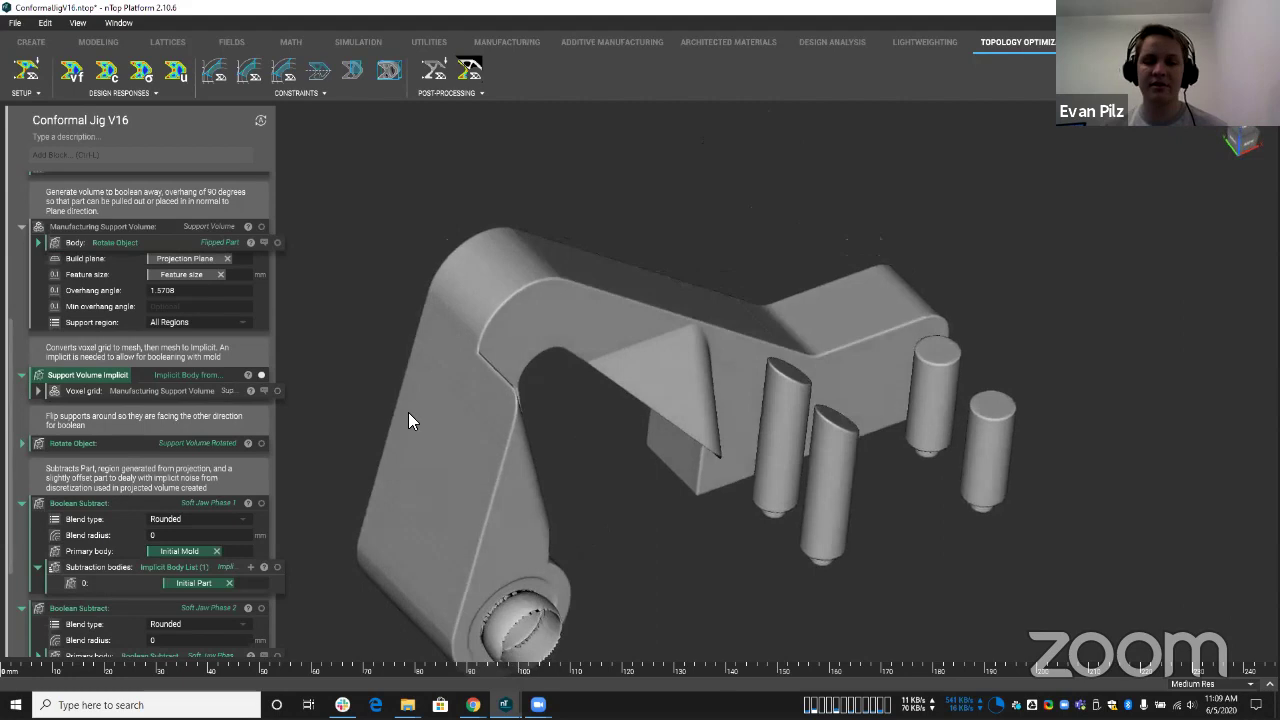
Step: Replace the displayed Support Volume Implicit with the Support Volume Rotated body and view its orientation from above
click(262, 374)
click(261, 443)
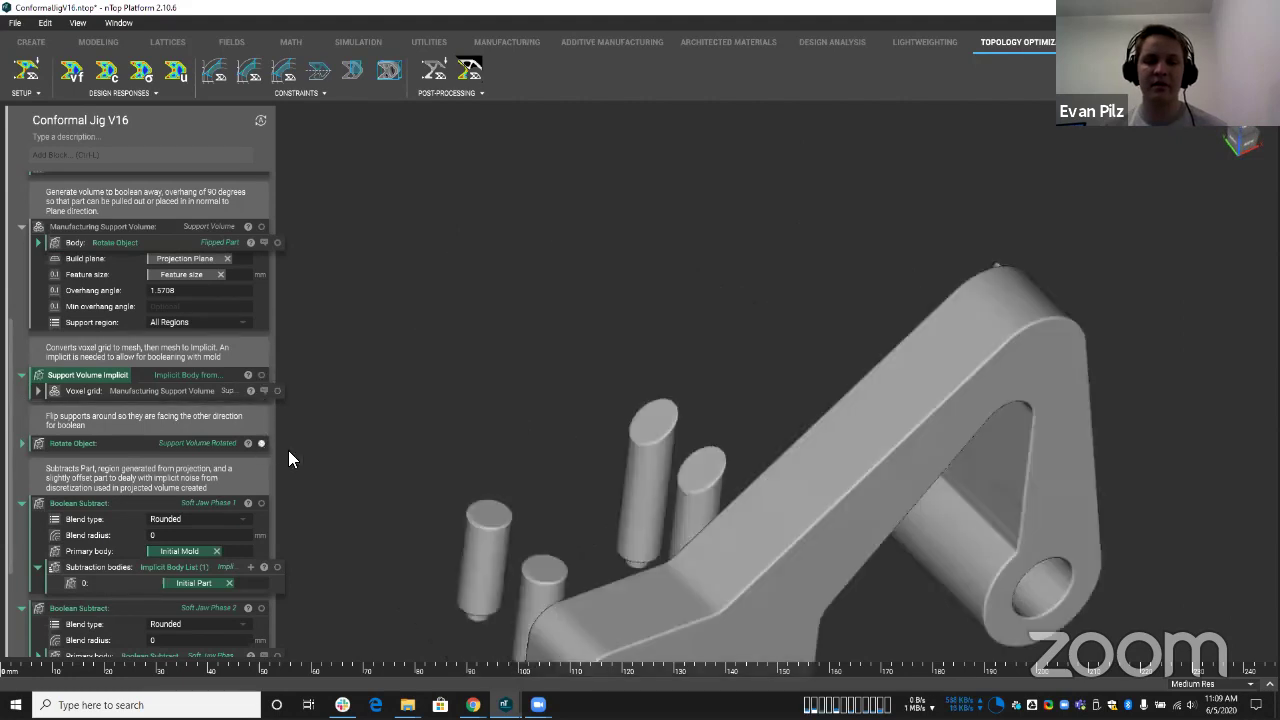
right_drag(286, 457, 600, 560)
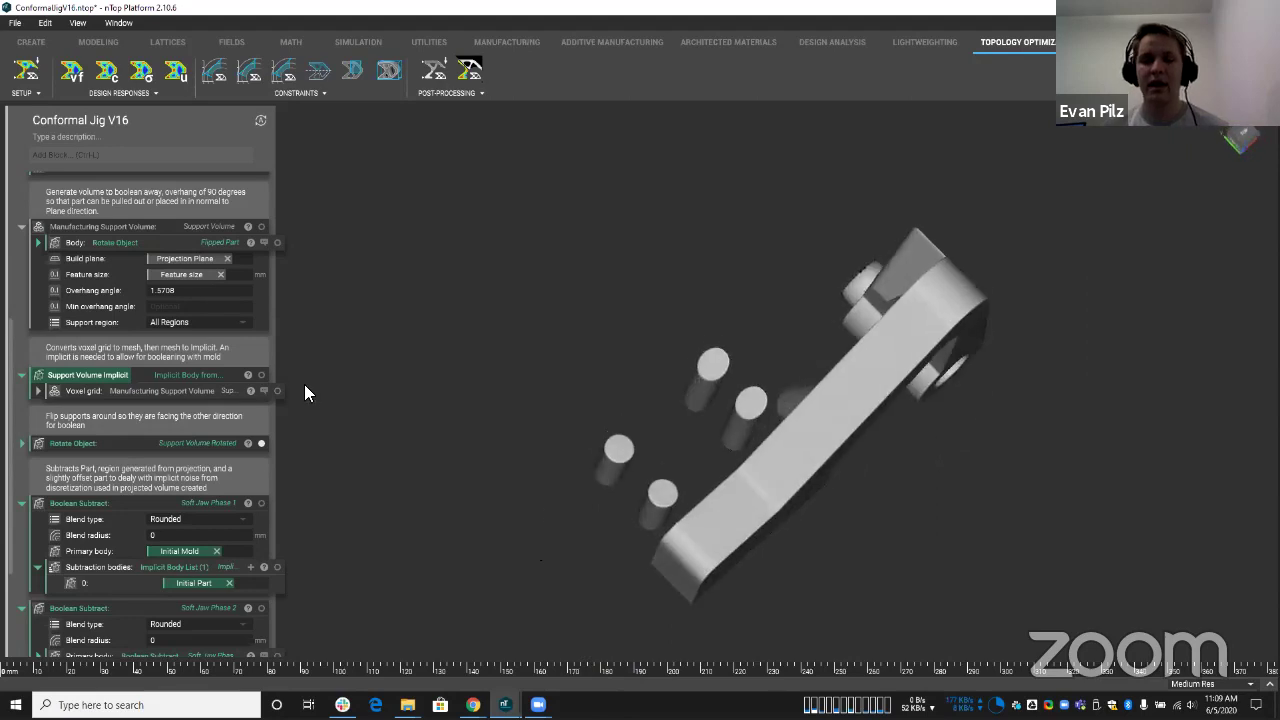
Step: Hide Support Volume Rotated and display the Soft Jaw Phase 1 subtraction, examining the cavity cut by the part up close
click(262, 443)
click(261, 503)
scroll(734, 374, up, 5)
right_drag(734, 374, 574, 428)
scroll(669, 345, up, 4)
right_drag(668, 343, 254, 460)
scroll(256, 470, down, 3)
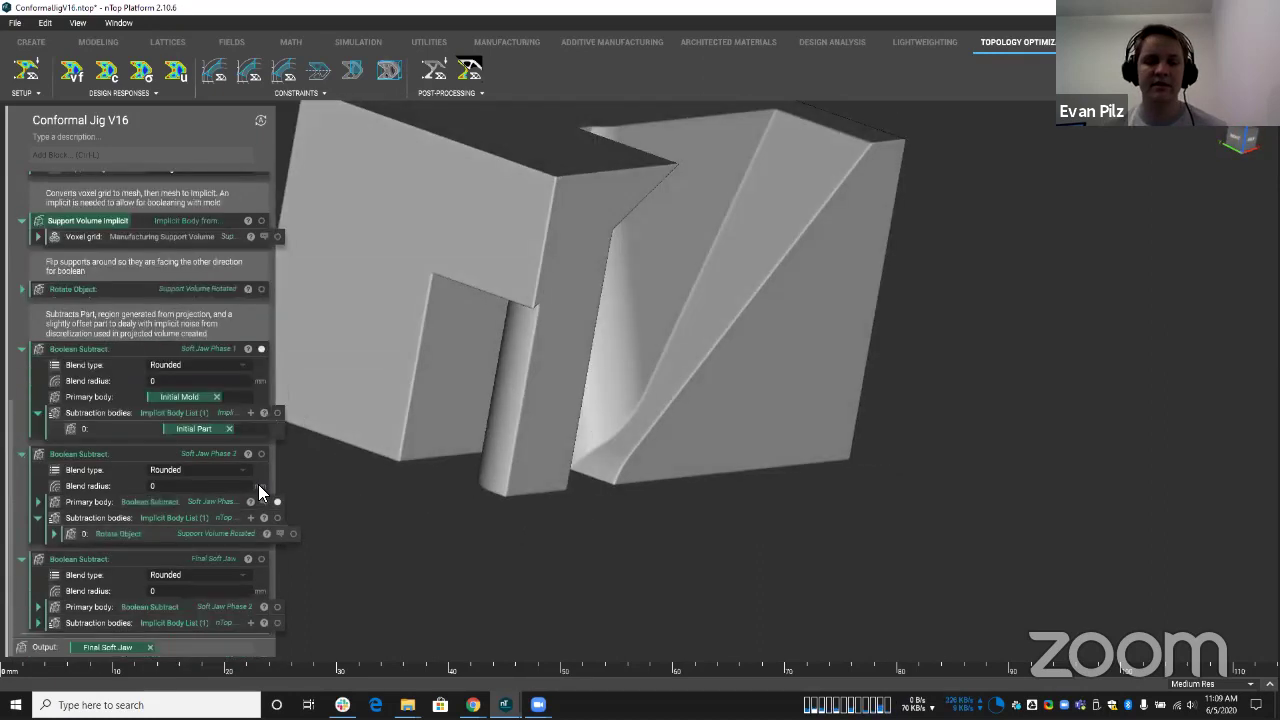
Step: Display Soft Jaw Phase 2 in place of Phase 1, examine the cavity without the undercut material, and hide it again
click(262, 348)
click(261, 453)
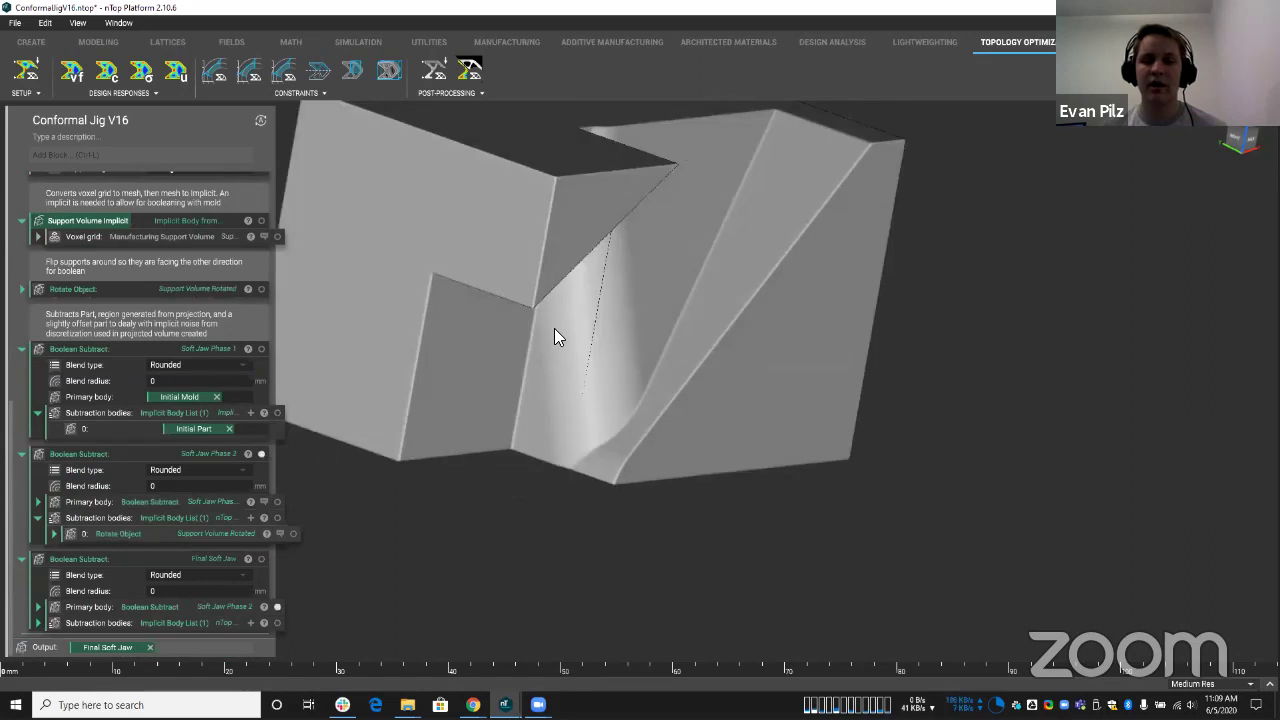
right_drag(616, 238, 502, 322)
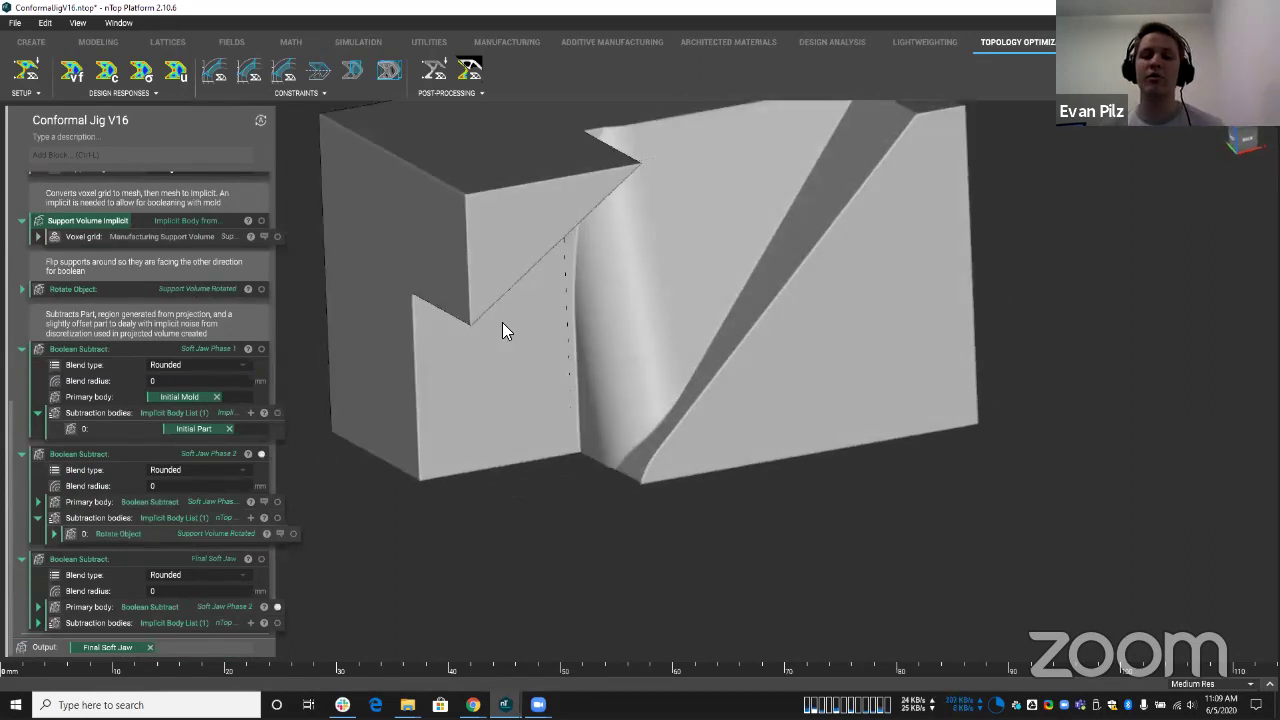
right_drag(514, 328, 546, 382)
scroll(544, 336, down, 3)
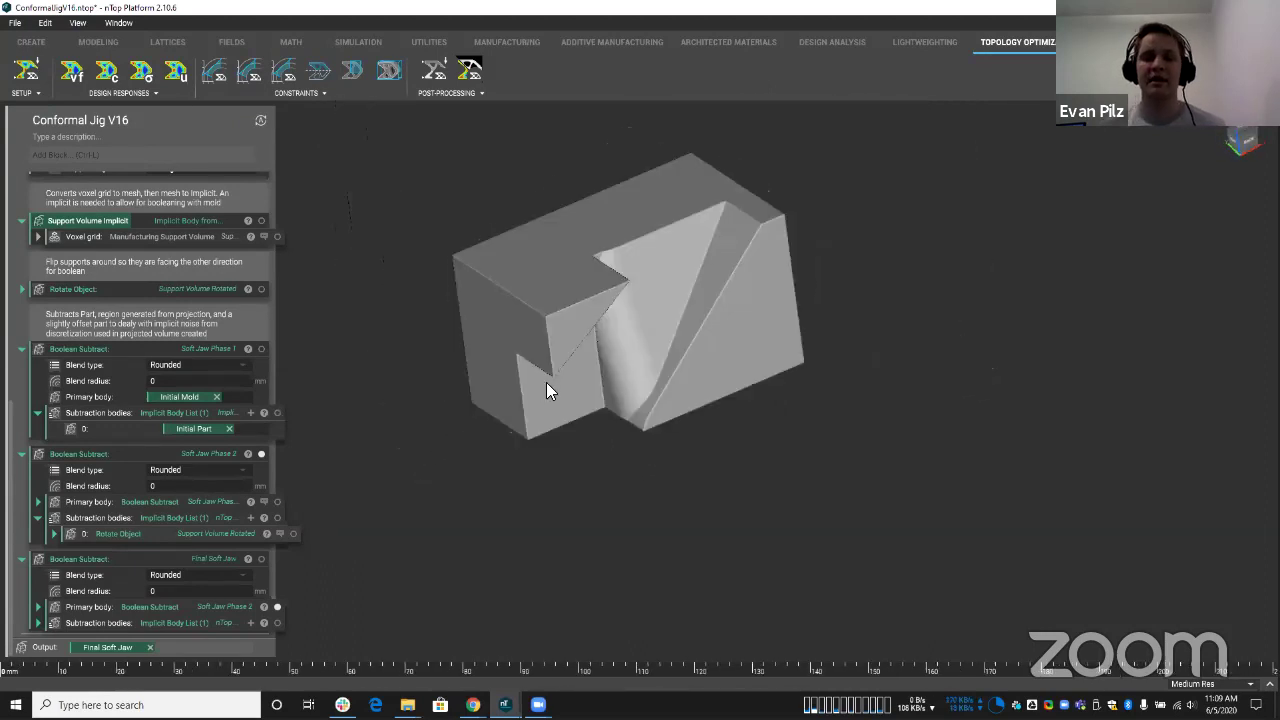
click(261, 453)
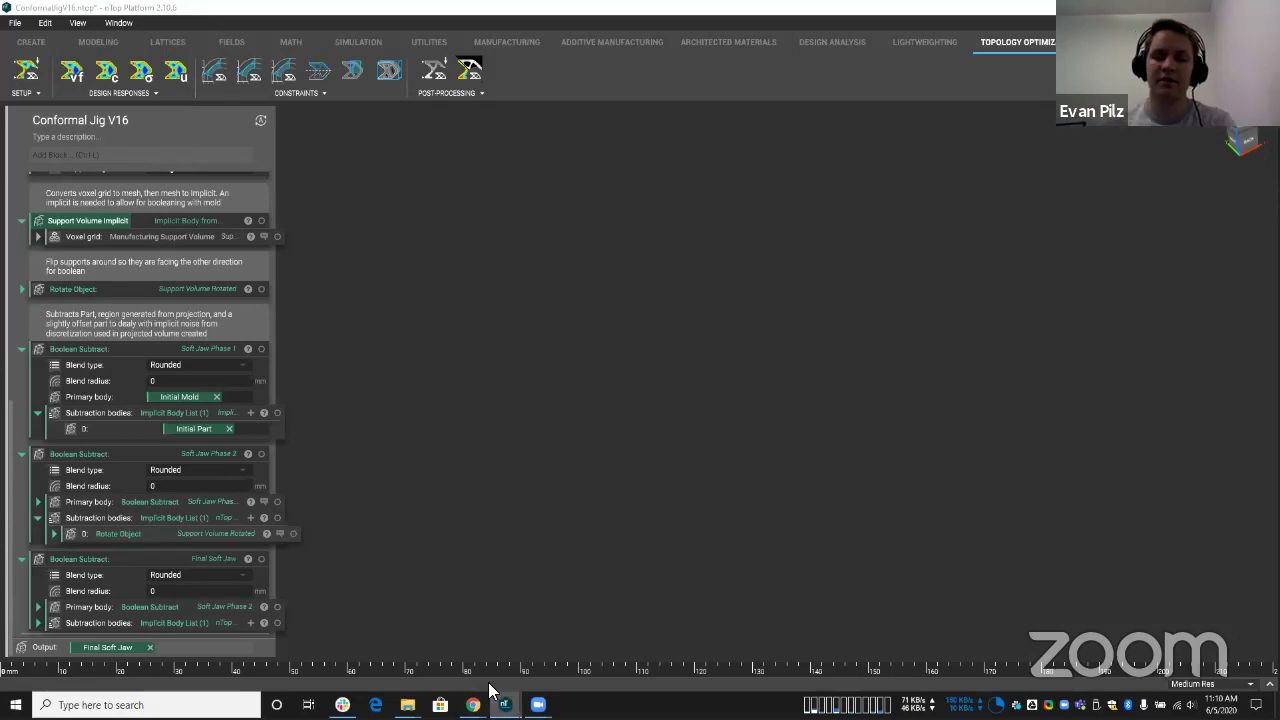
Step: Switch to the nTop Live window and examine how the Right Side jig fits around the topology-optimized Final Part
mouse_move(505, 705)
click(290, 650)
right_drag(551, 381, 658, 450)
scroll(662, 446, up, 3)
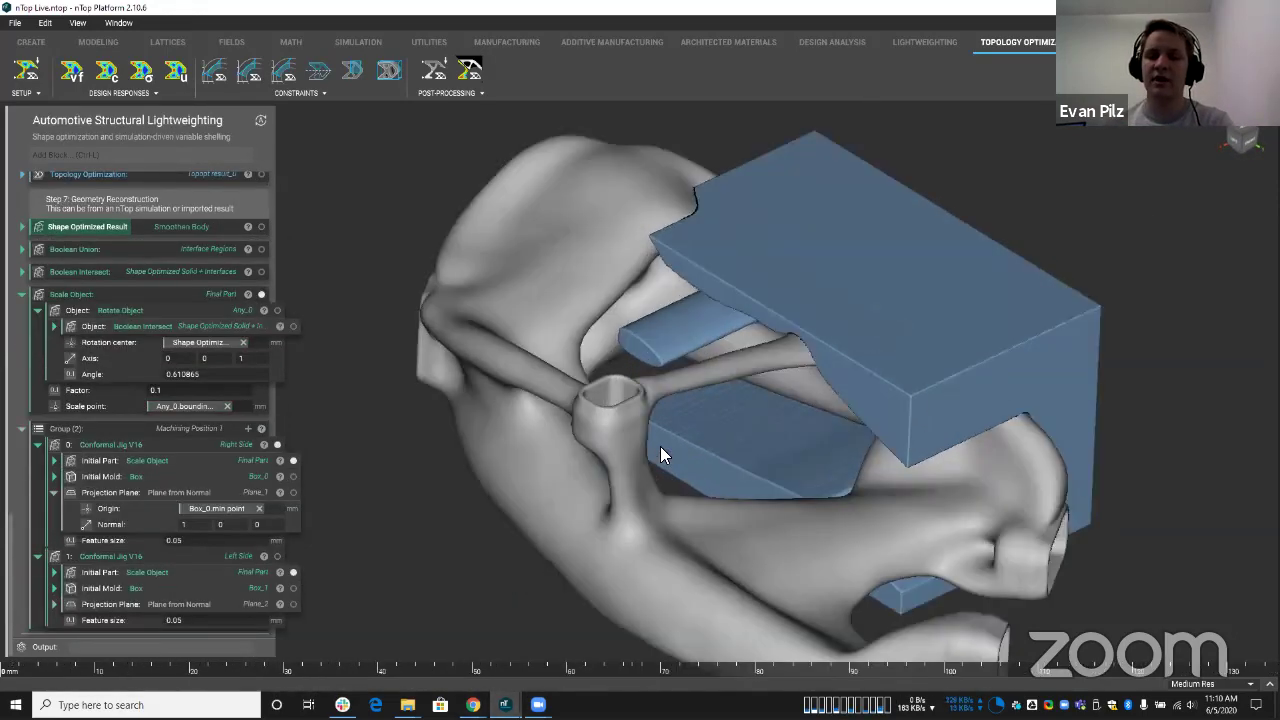
scroll(650, 390, down, 2)
right_drag(650, 390, 478, 406)
scroll(686, 370, up, 3)
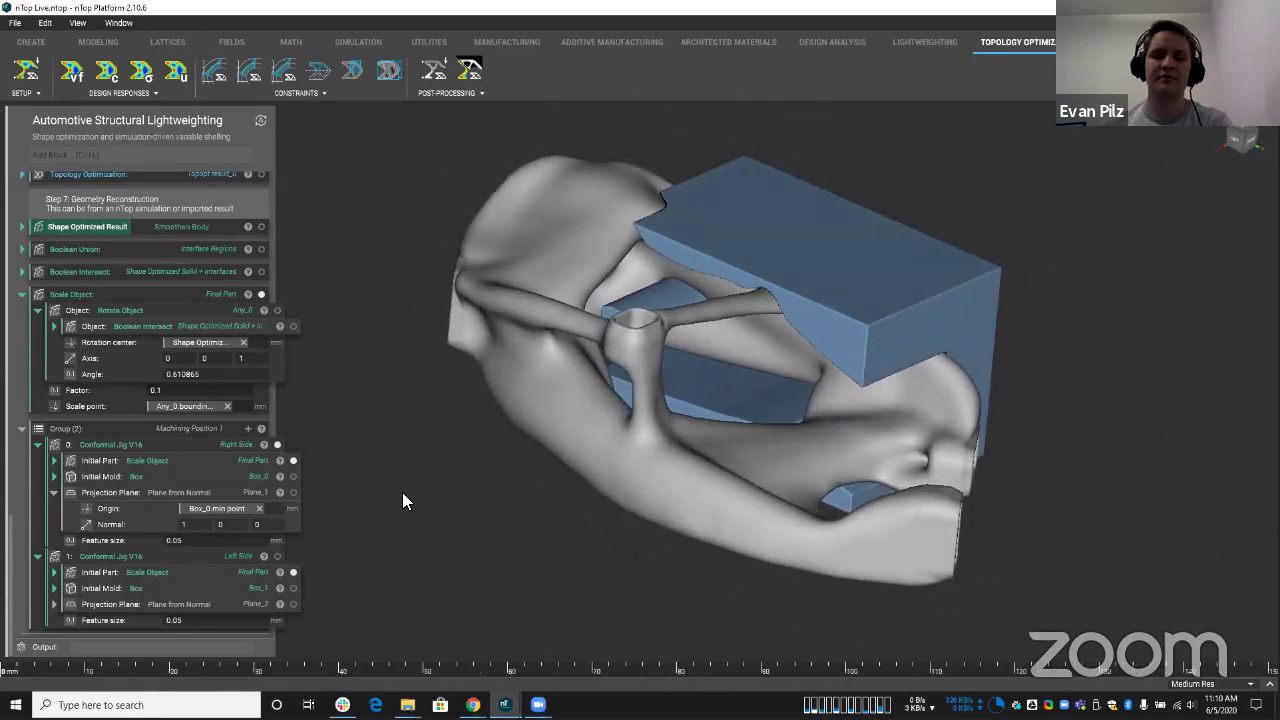
right_drag(416, 486, 408, 507)
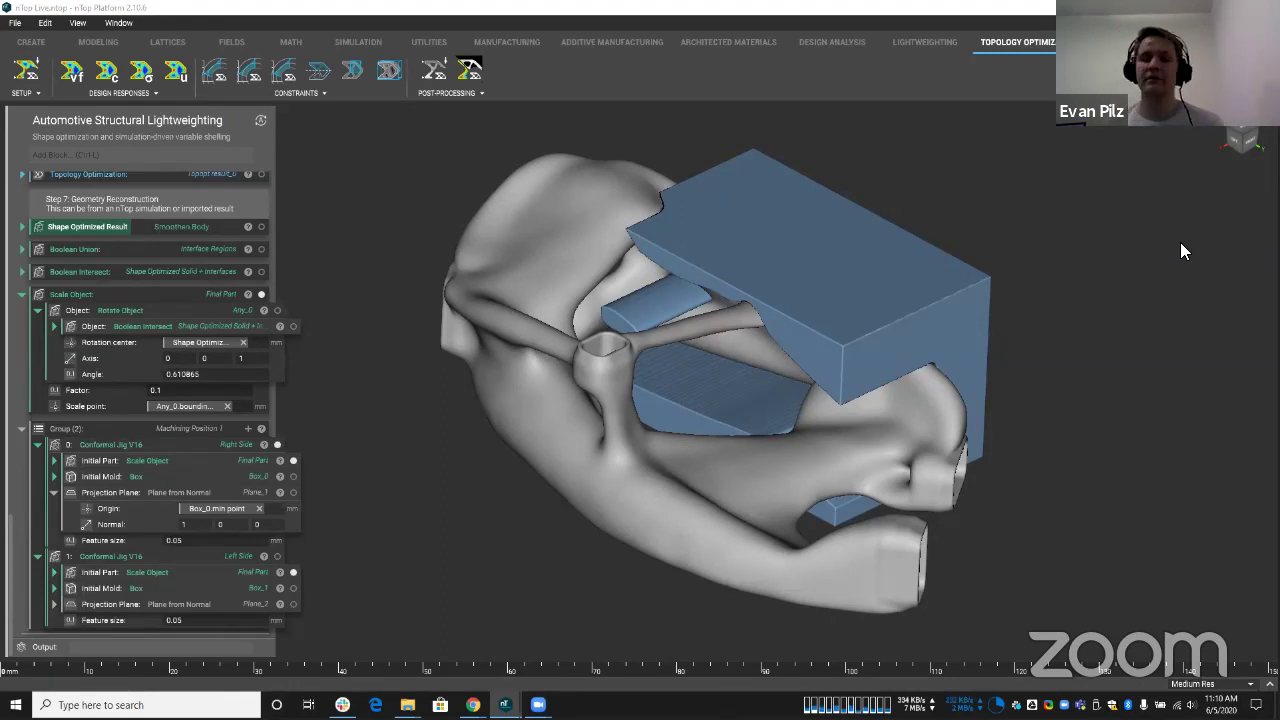
right_drag(1171, 243, 987, 285)
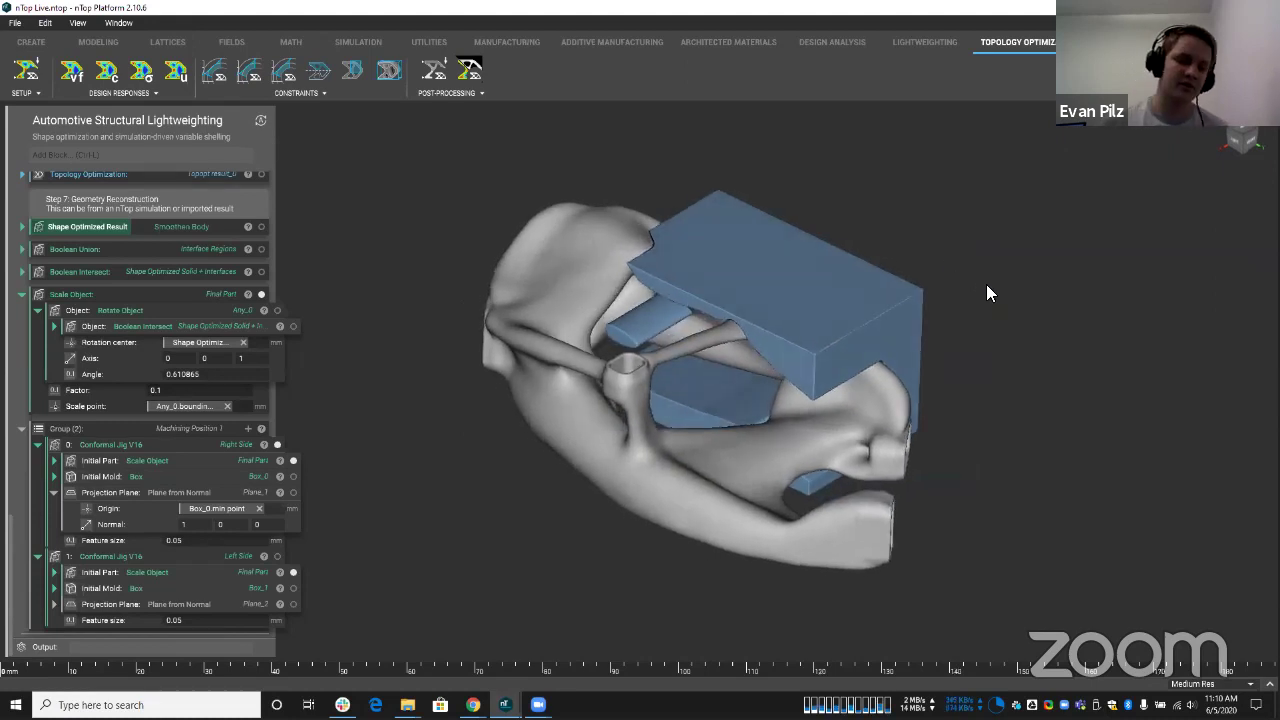